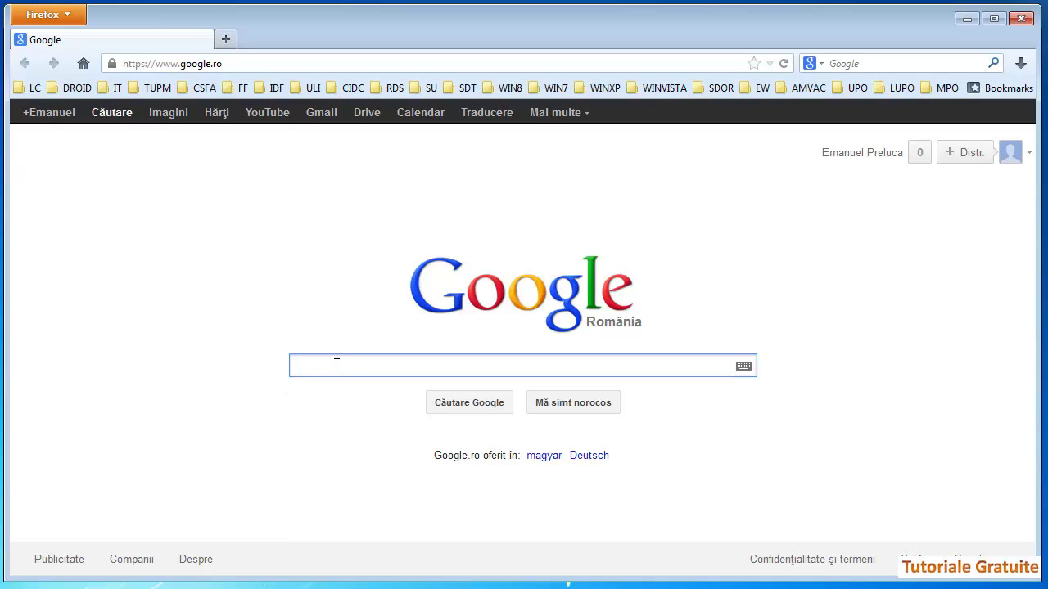
- Search Google for "sdk" and open the Android SDK page on developer.android.com from the results
text(sdk)
key(Return)
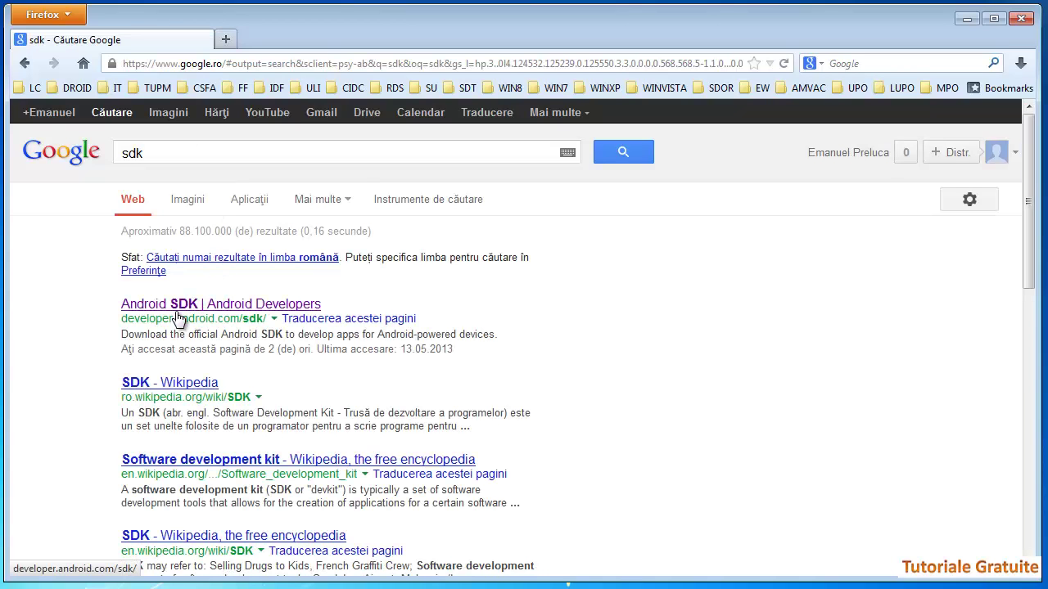
drag(125, 318, 210, 319)
click(193, 318)
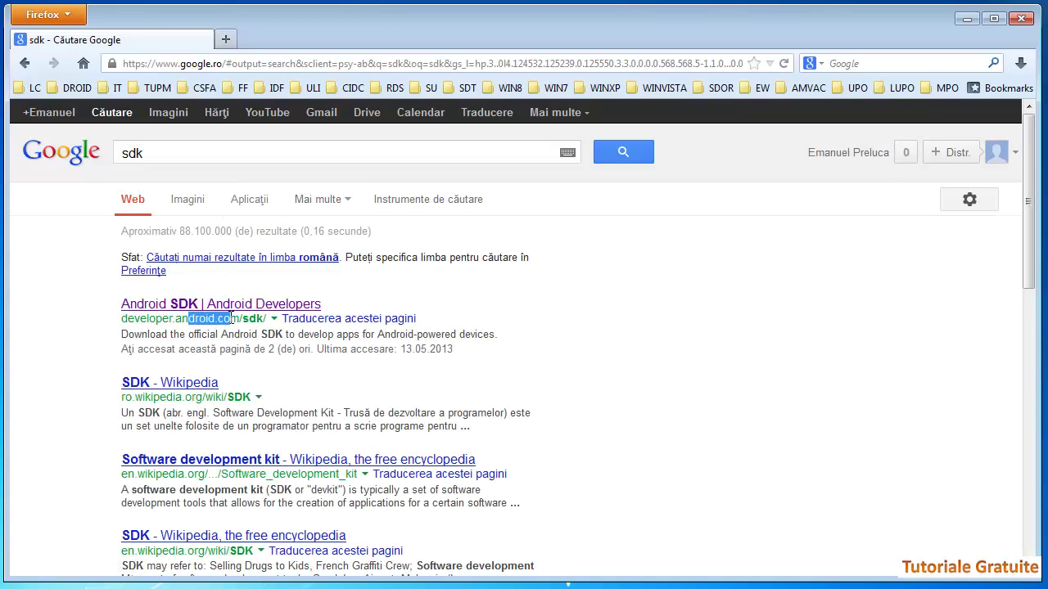
click(251, 321)
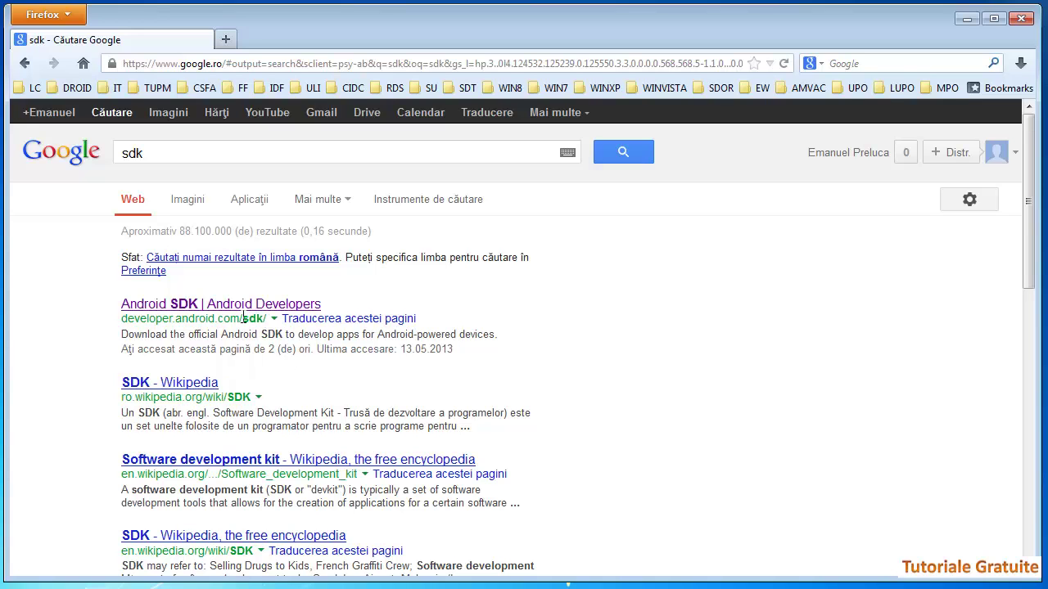
scroll(227, 315, down, 2)
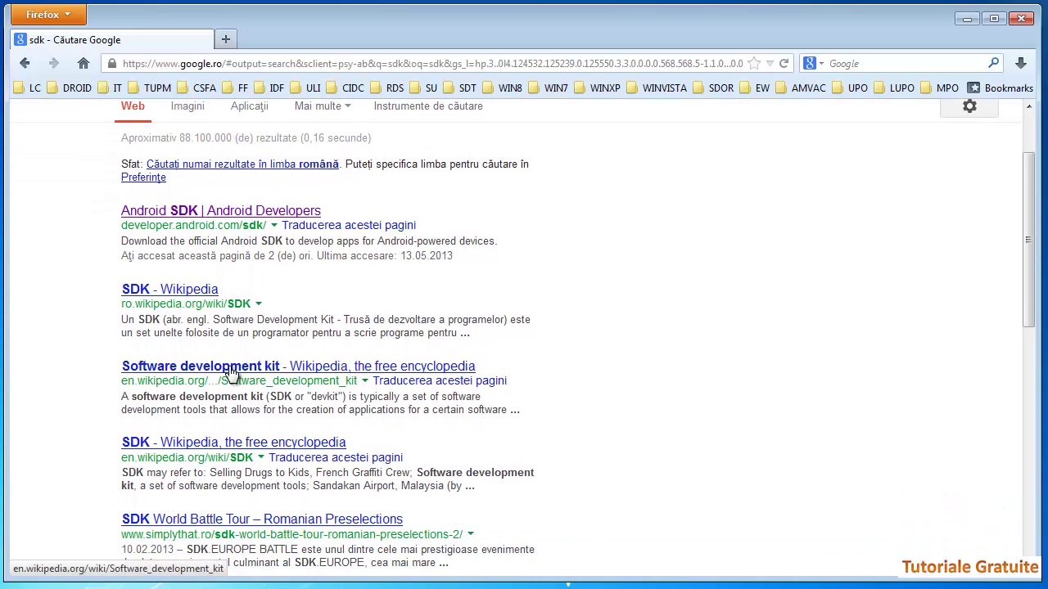
scroll(231, 372, up, 2)
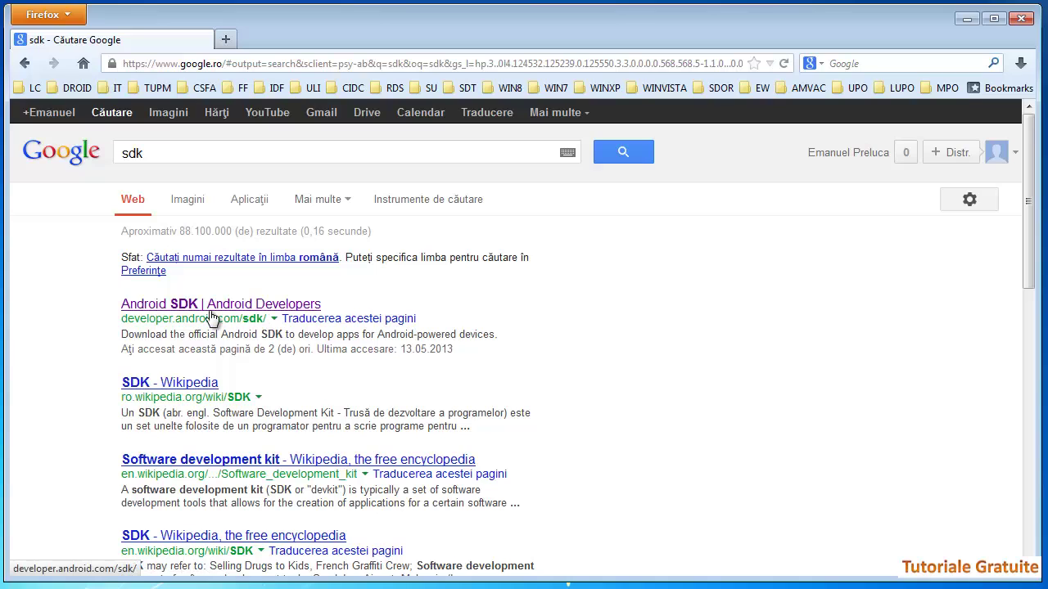
click(210, 317)
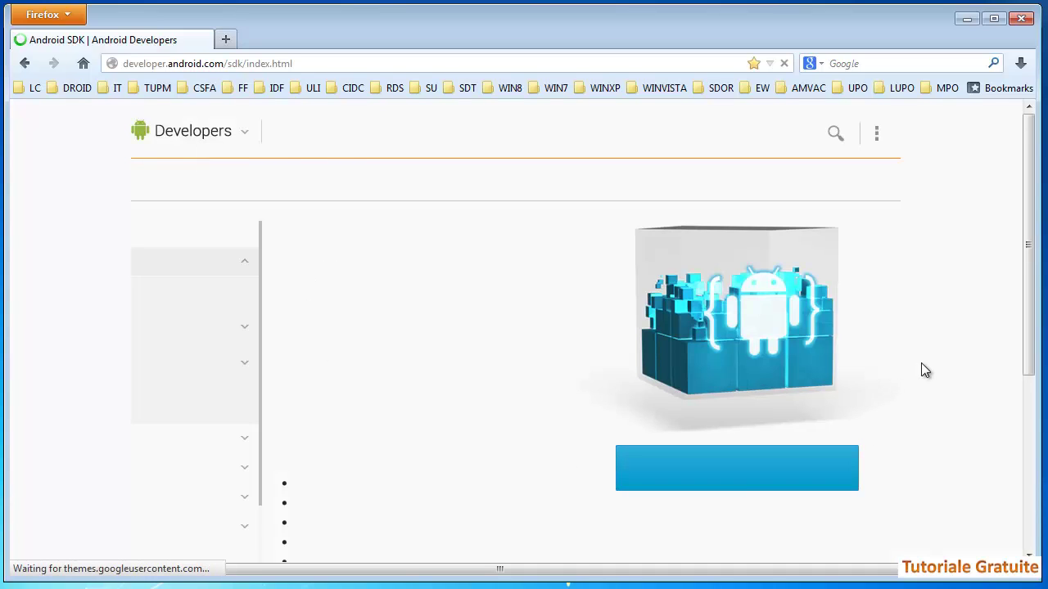
- Look over the Get the Android SDK page down to the ADT Bundle for Windows download, and close the browser
scroll(446, 315, down, 1)
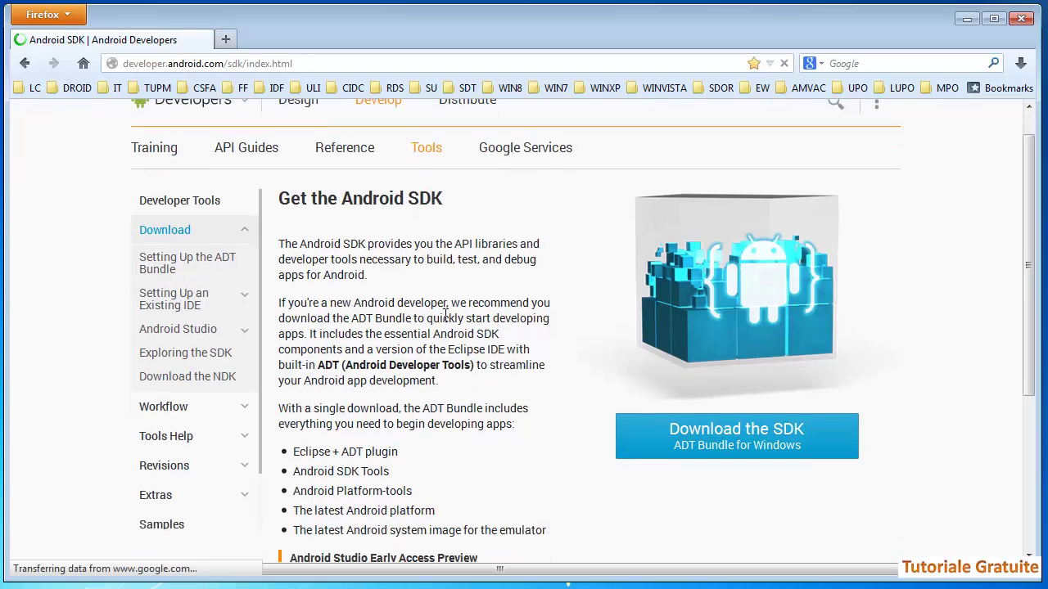
scroll(446, 315, down, 3)
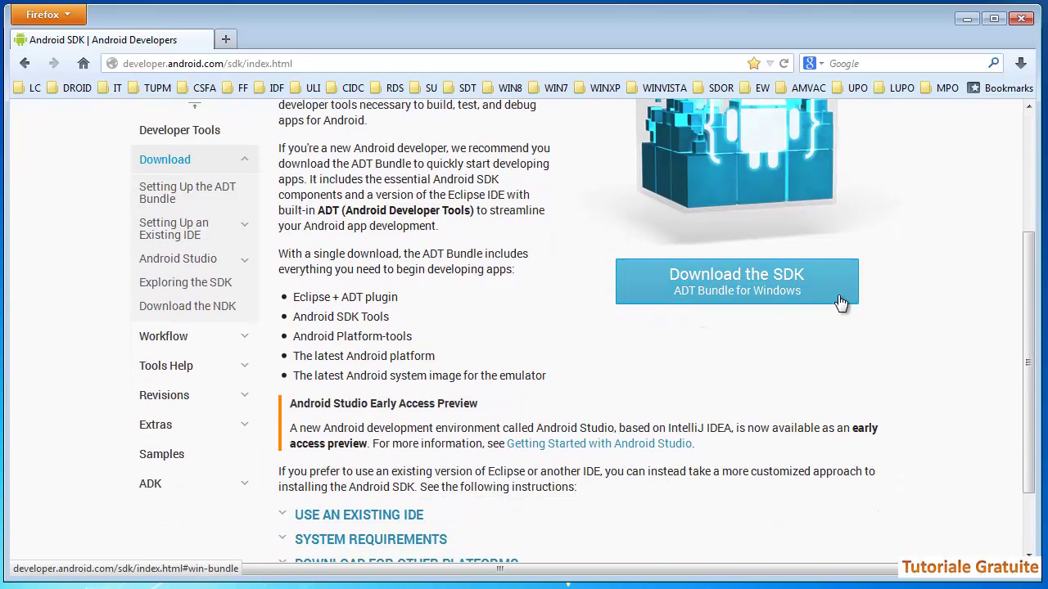
click(1022, 22)
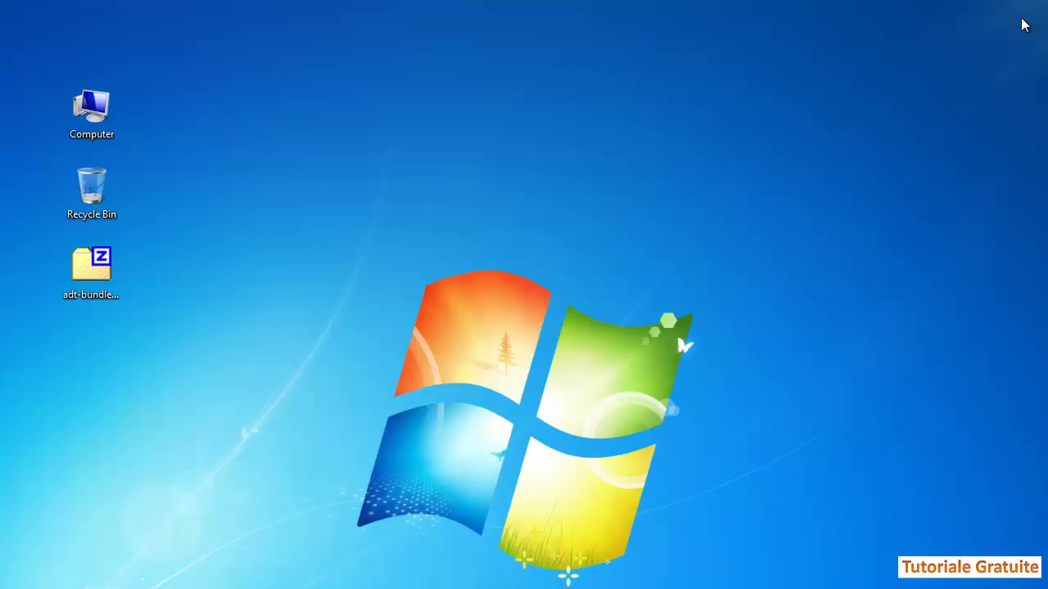
click(92, 269)
right_click(97, 271)
mouse_move(158, 307)
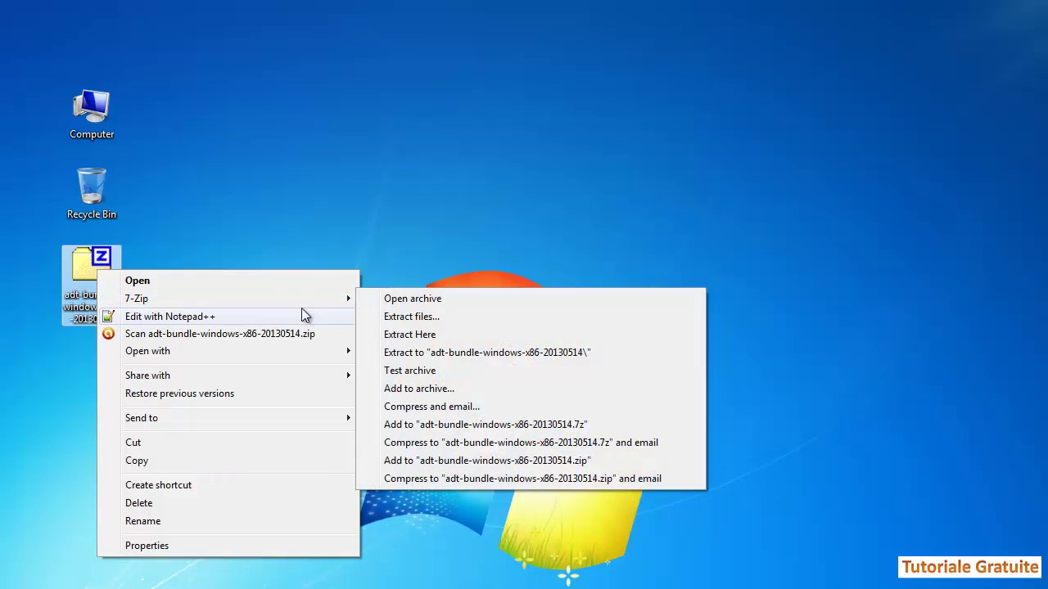
click(401, 359)
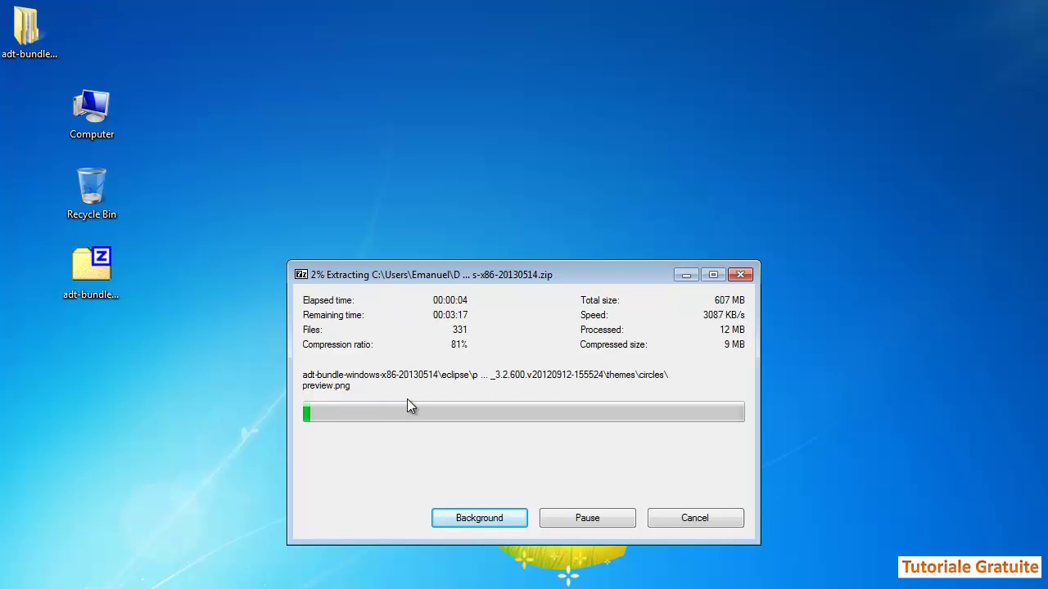
drag(492, 271, 491, 241)
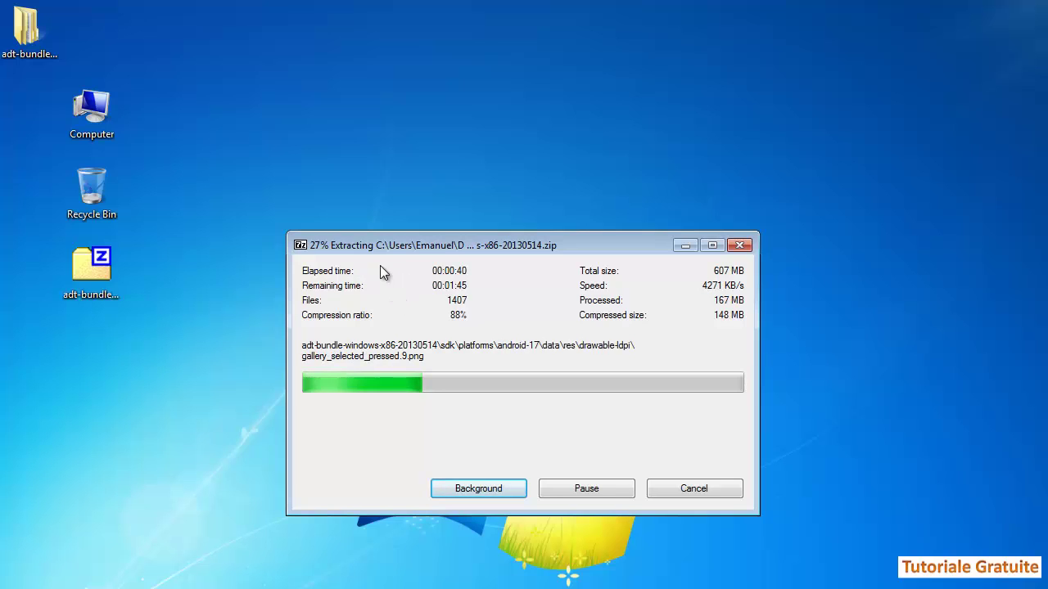
drag(570, 247, 565, 238)
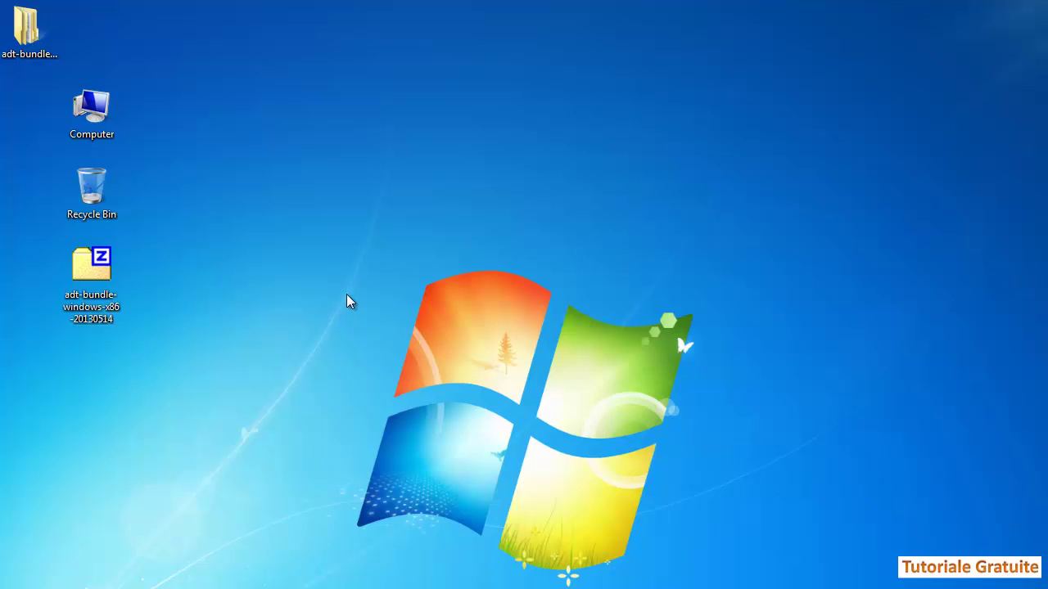
- Place the extracted folder below the zip archive on the desktop and check its size in its properties
drag(26, 31, 108, 352)
right_click(102, 345)
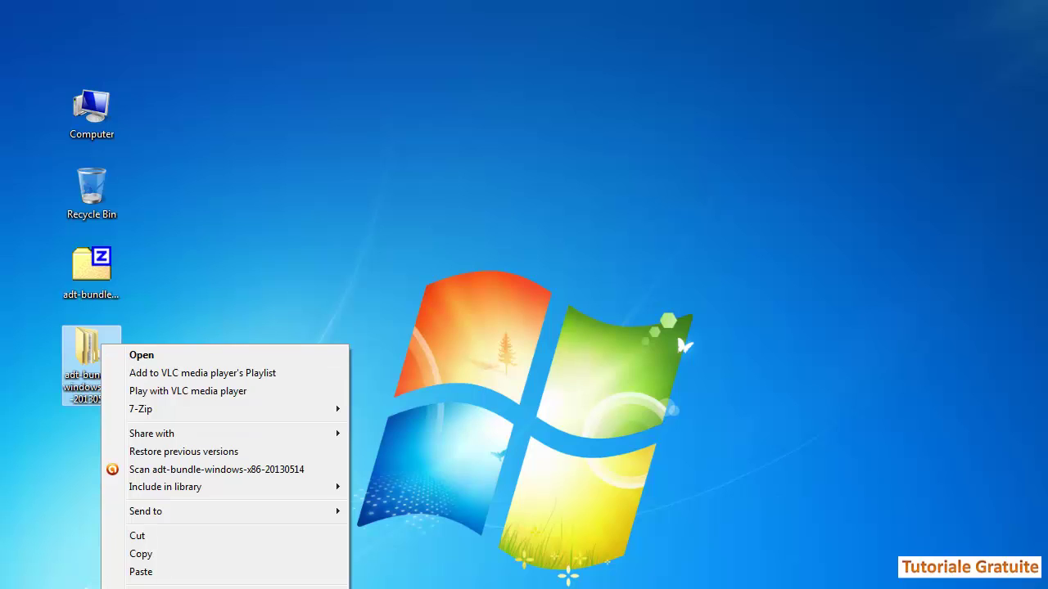
key(r)
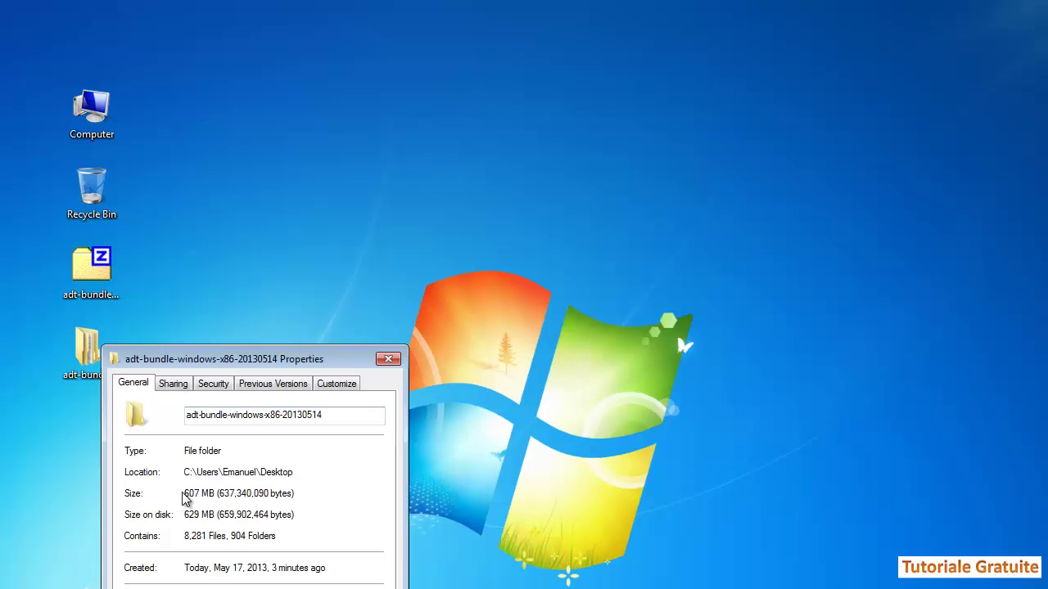
drag(250, 357, 339, 162)
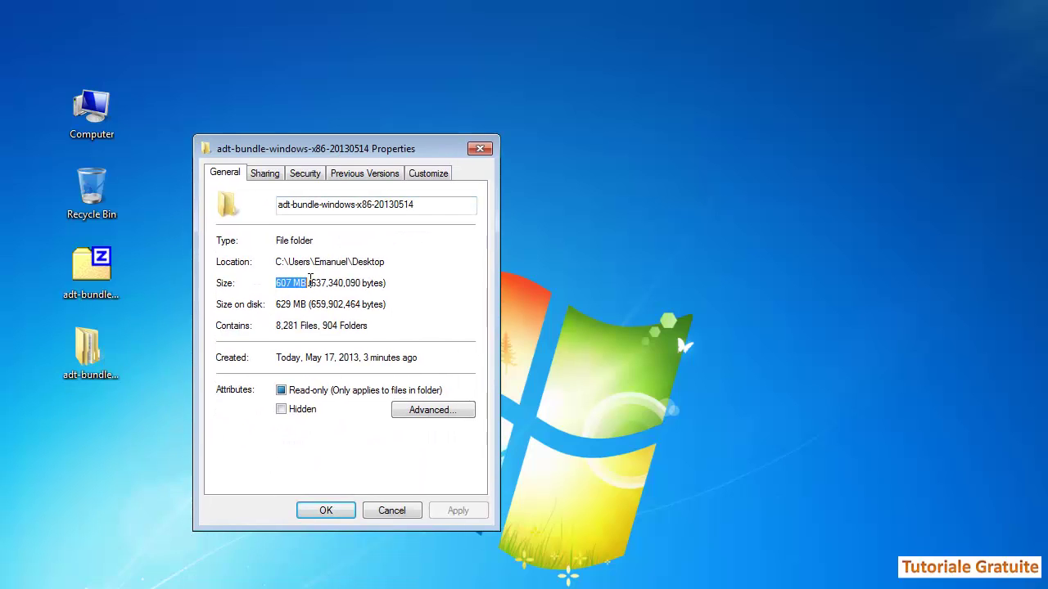
click(481, 149)
- Check the size of the adt-bundle zip archive in its properties
right_click(91, 278)
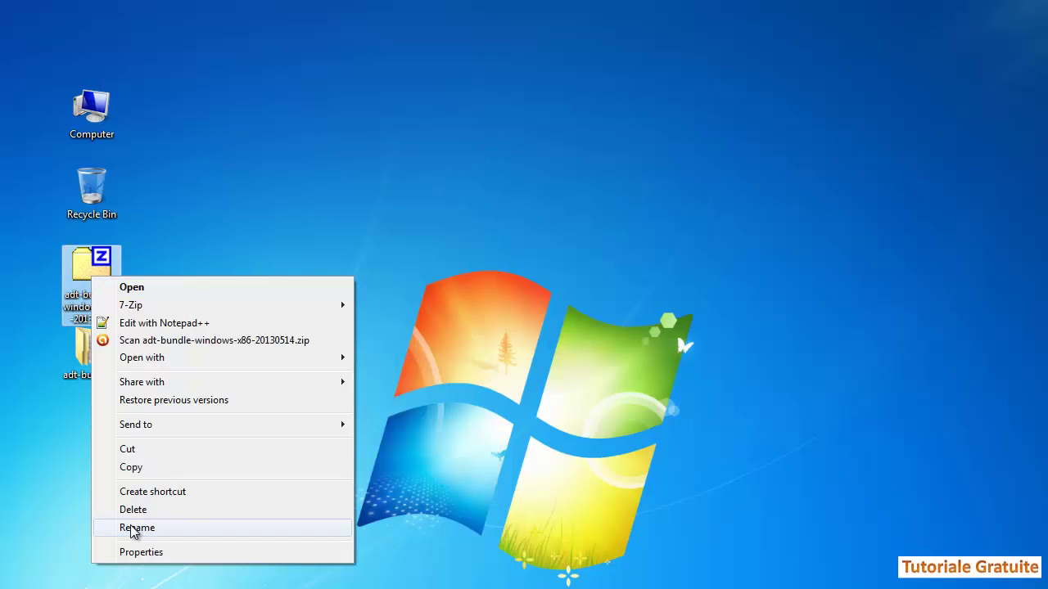
key(r)
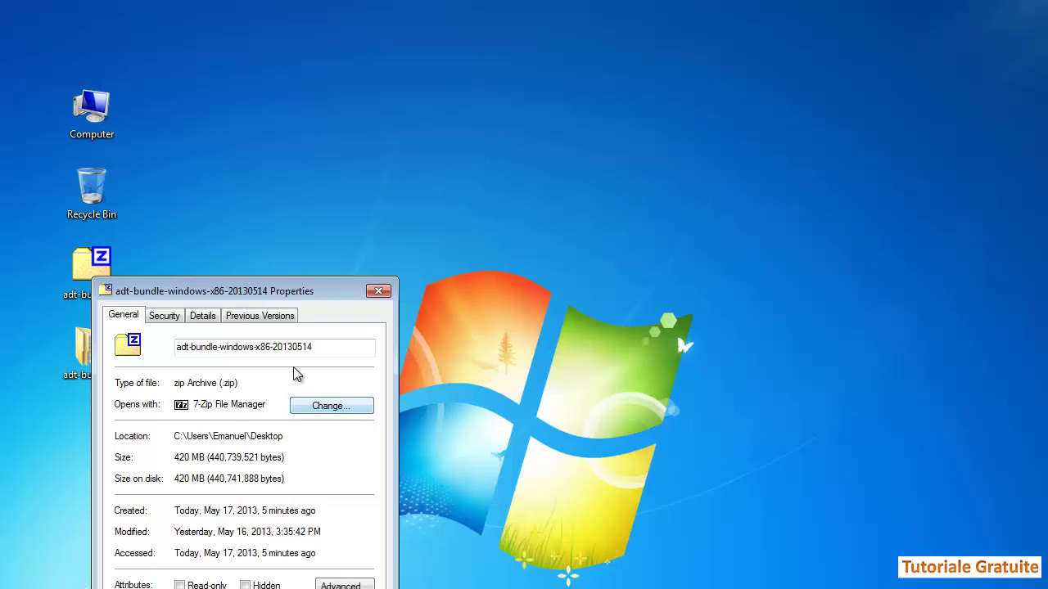
drag(227, 257, 248, 215)
click(398, 219)
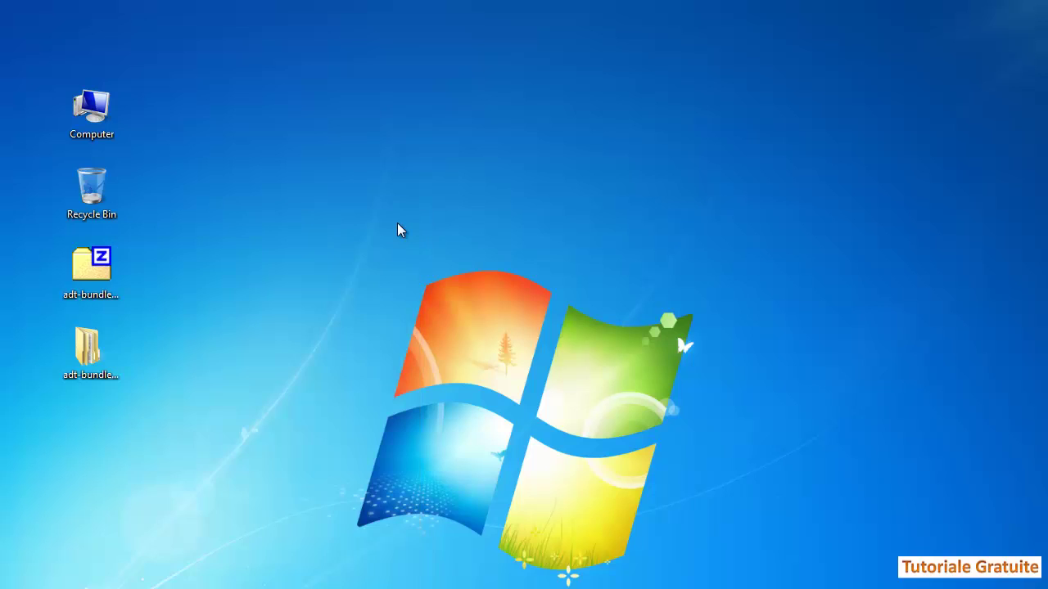
- Look inside the extracted adt-bundle folder, and delete the zip archive from the desktop
double_click(88, 348)
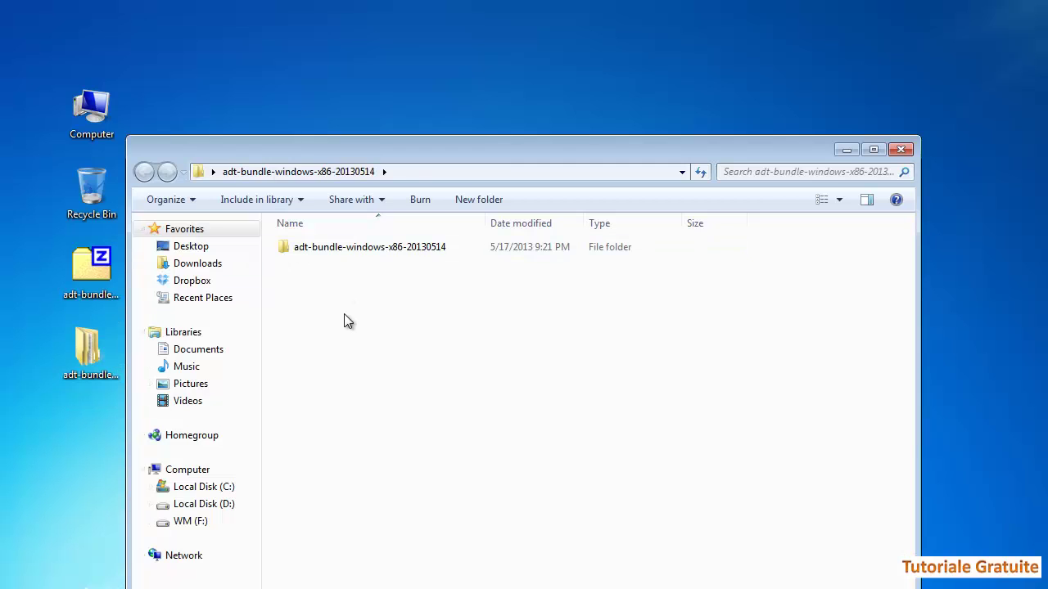
click(900, 149)
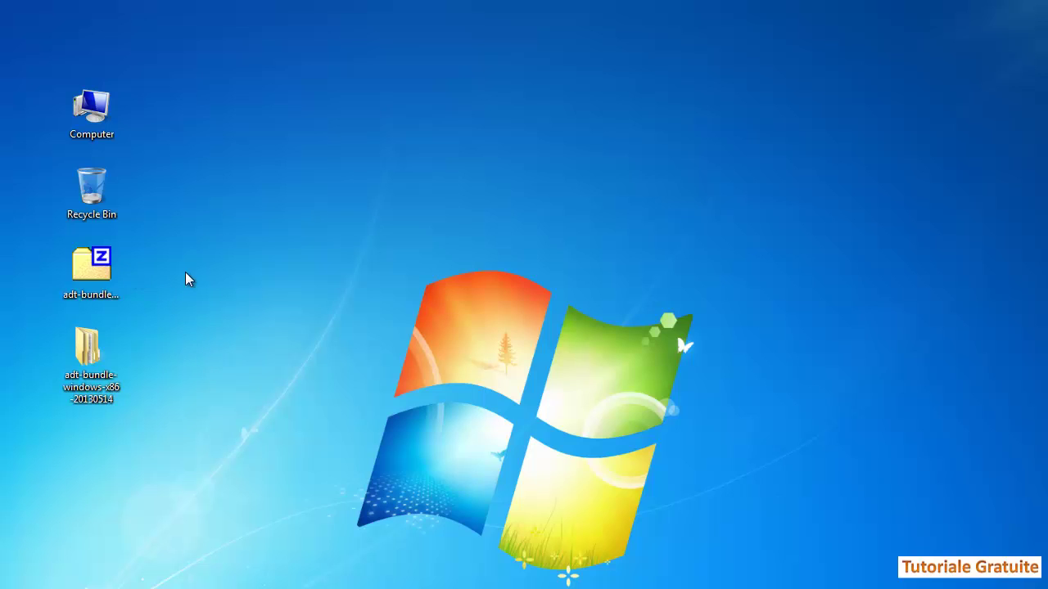
click(102, 267)
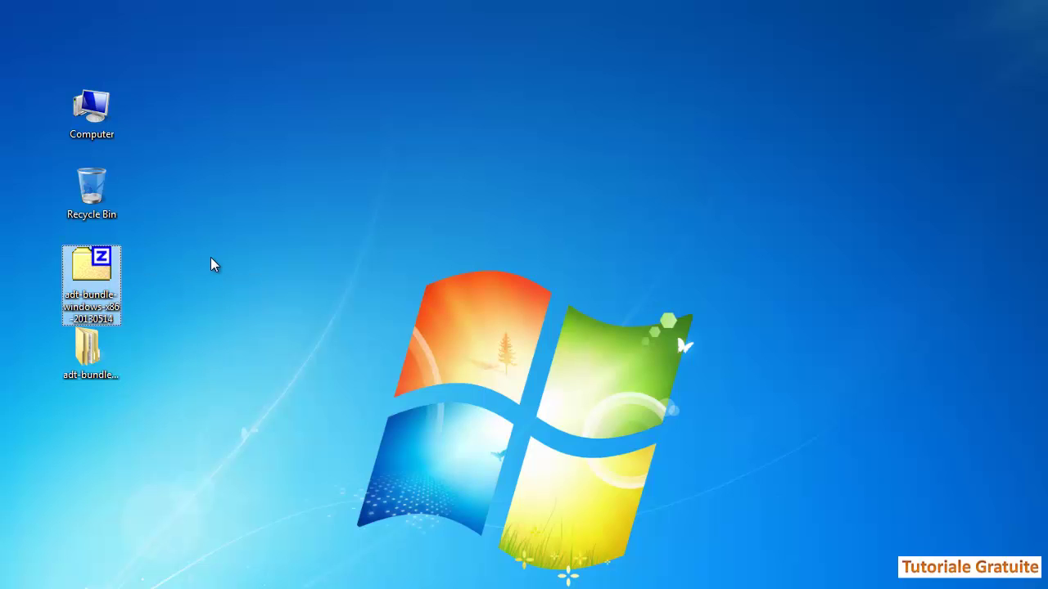
key(Delete)
key(Return)
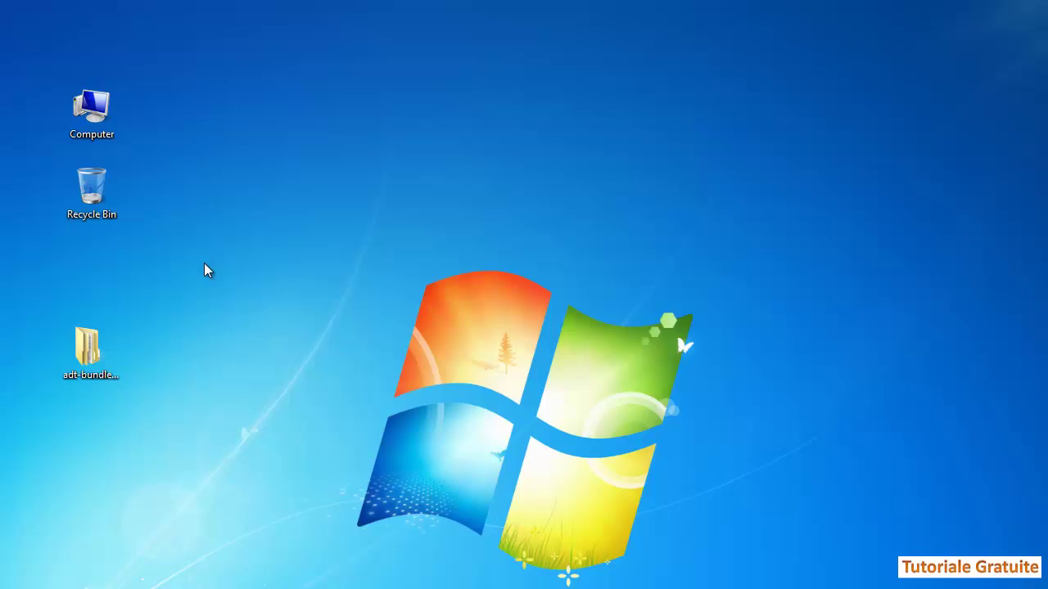
double_click(90, 274)
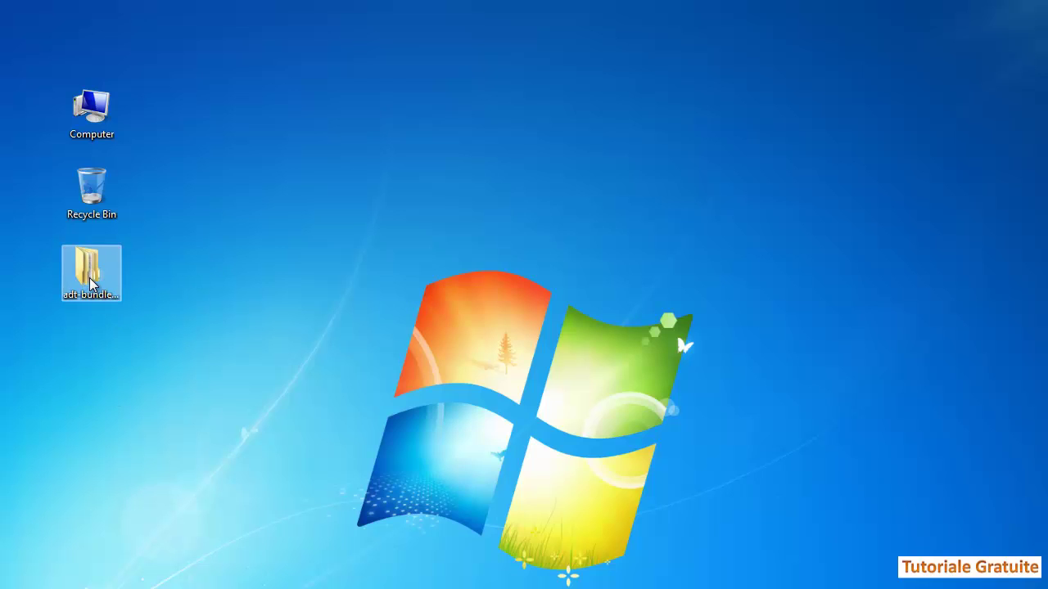
double_click(342, 249)
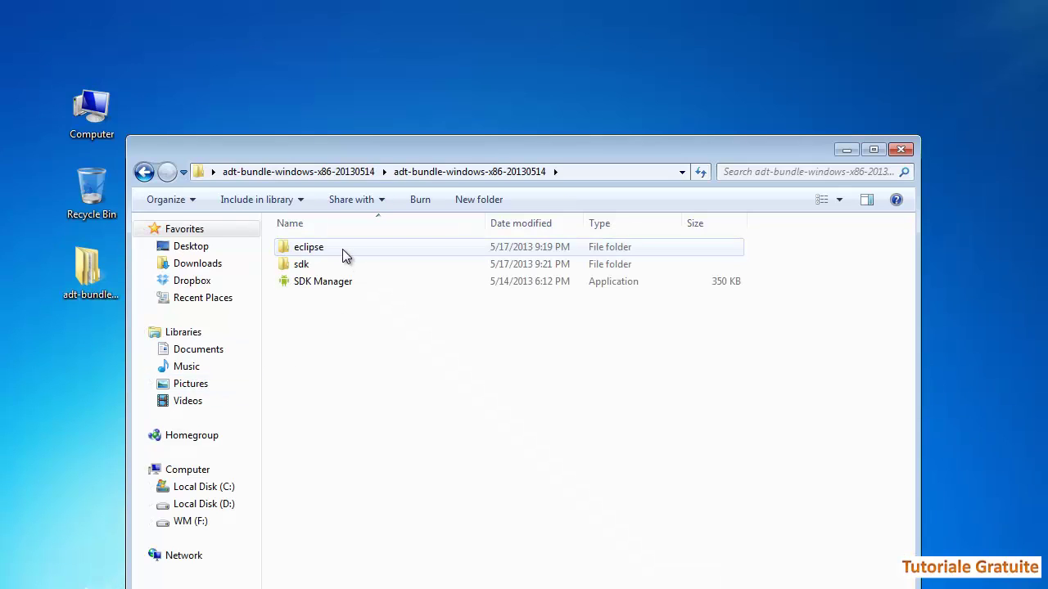
double_click(303, 264)
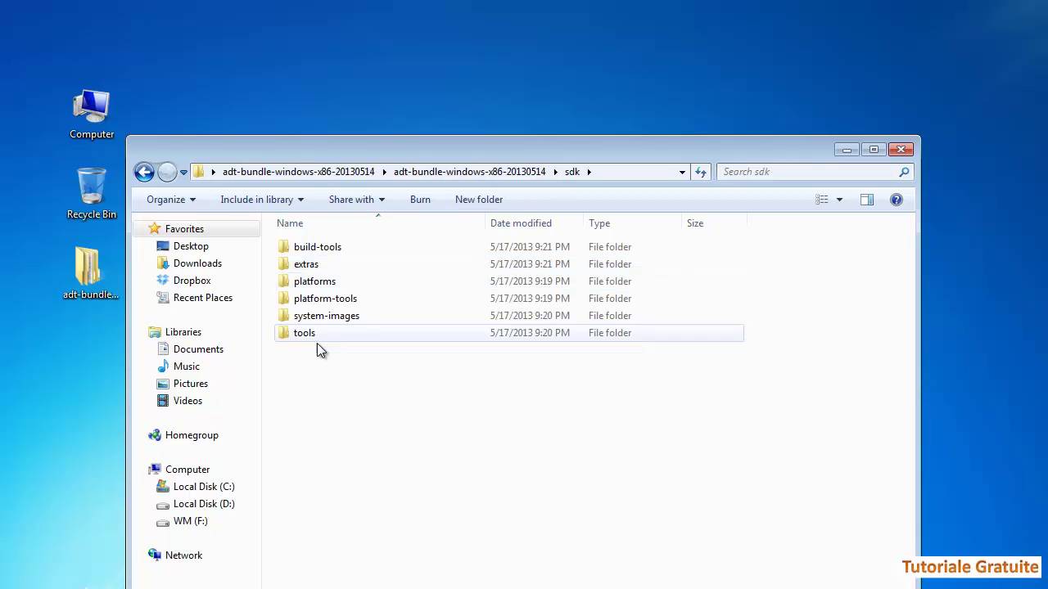
click(147, 174)
double_click(319, 242)
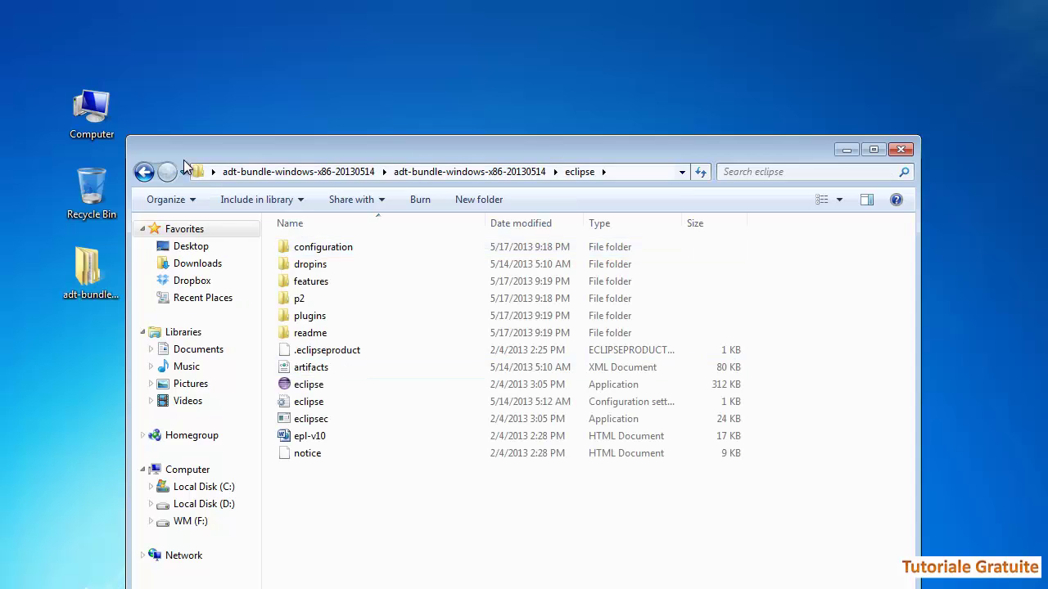
click(144, 173)
- Launch SDK Manager from the bundle folder, close the folder window and move the manager higher on the desktop
click(287, 295)
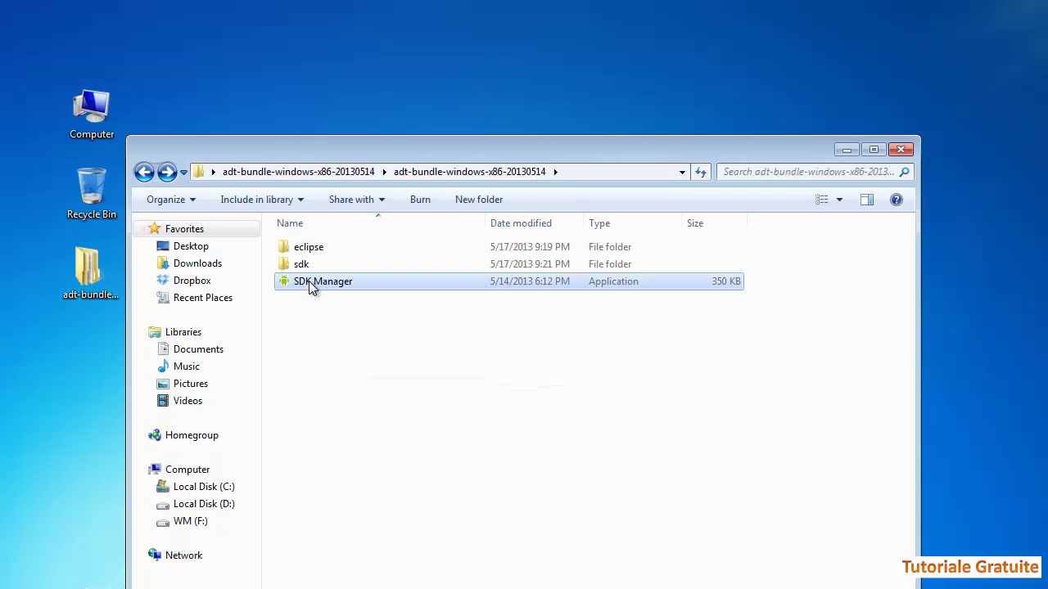
click(309, 281)
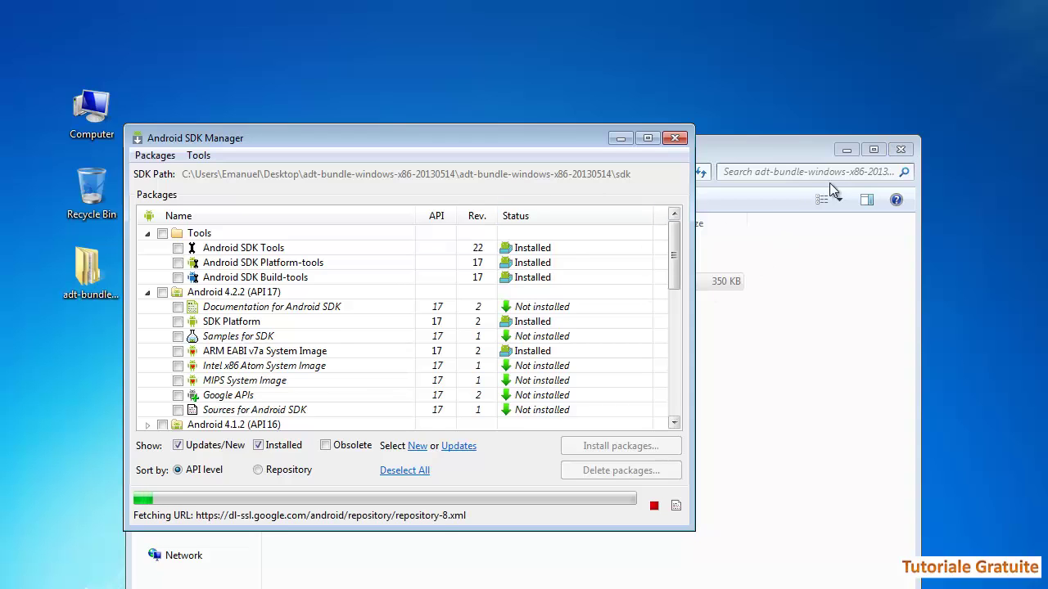
click(901, 150)
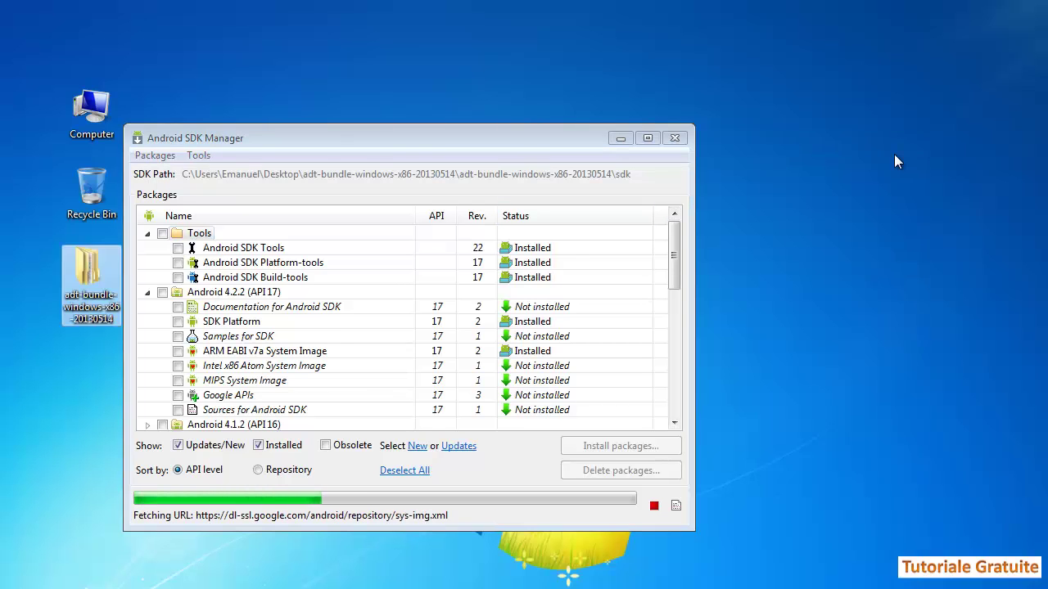
click(527, 143)
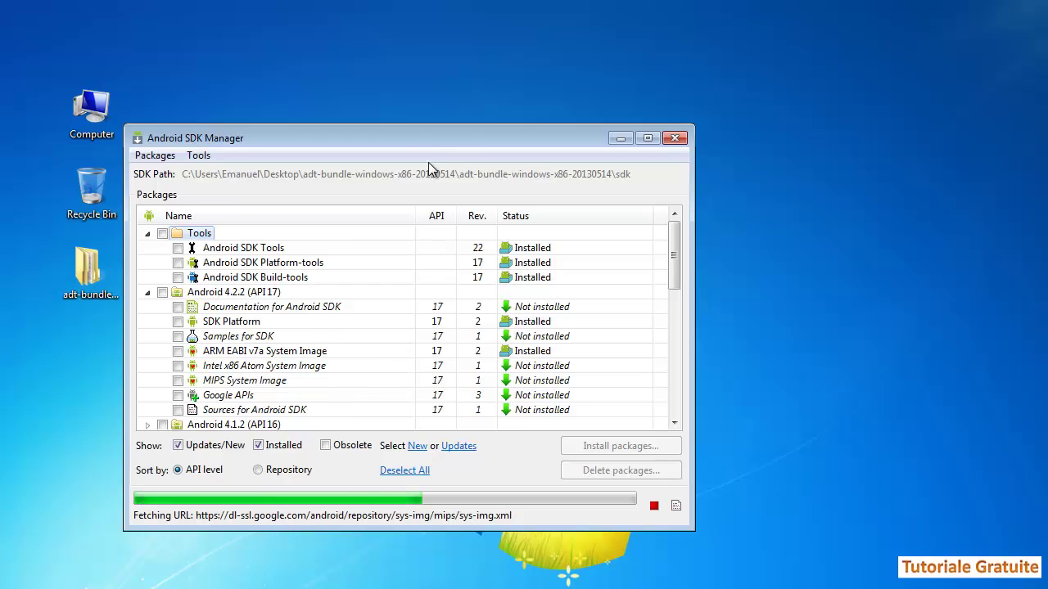
drag(432, 143, 446, 102)
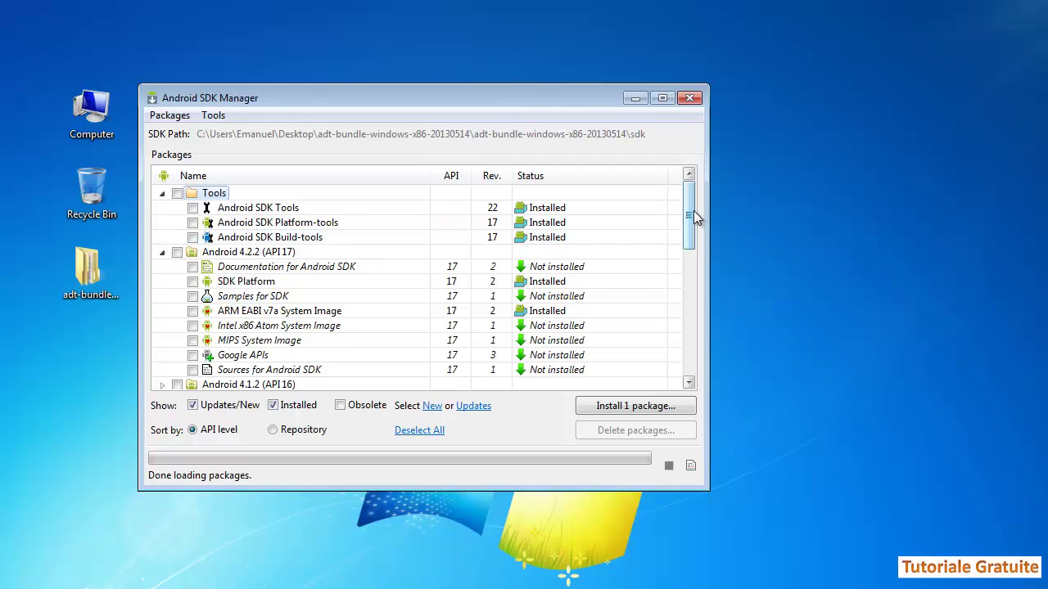
- Select all Android 4.2.2 (API 17) packages, accept the Android SDK License and start installing them
drag(692, 213, 690, 202)
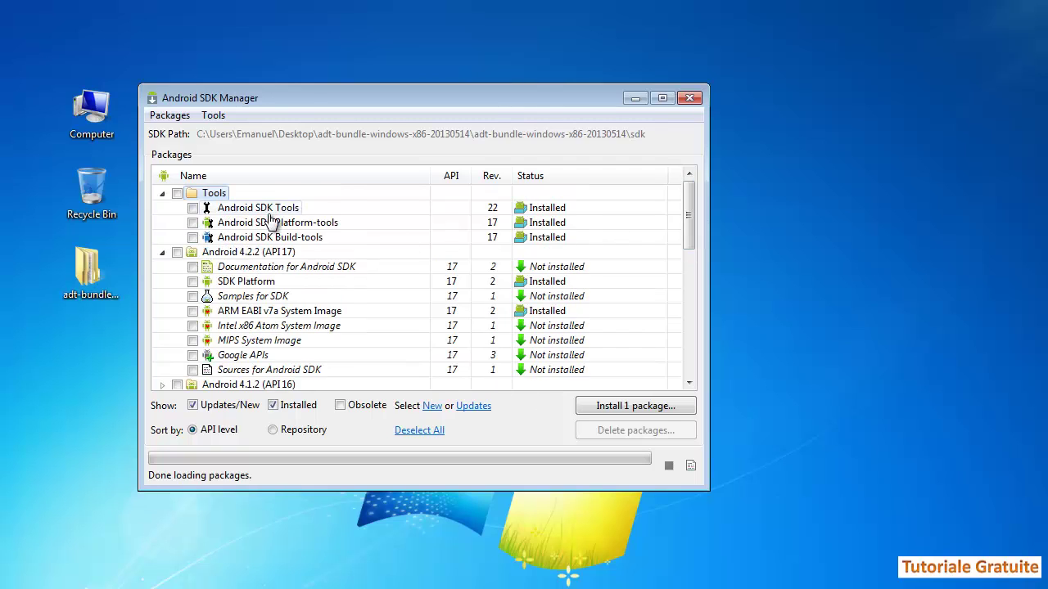
click(177, 253)
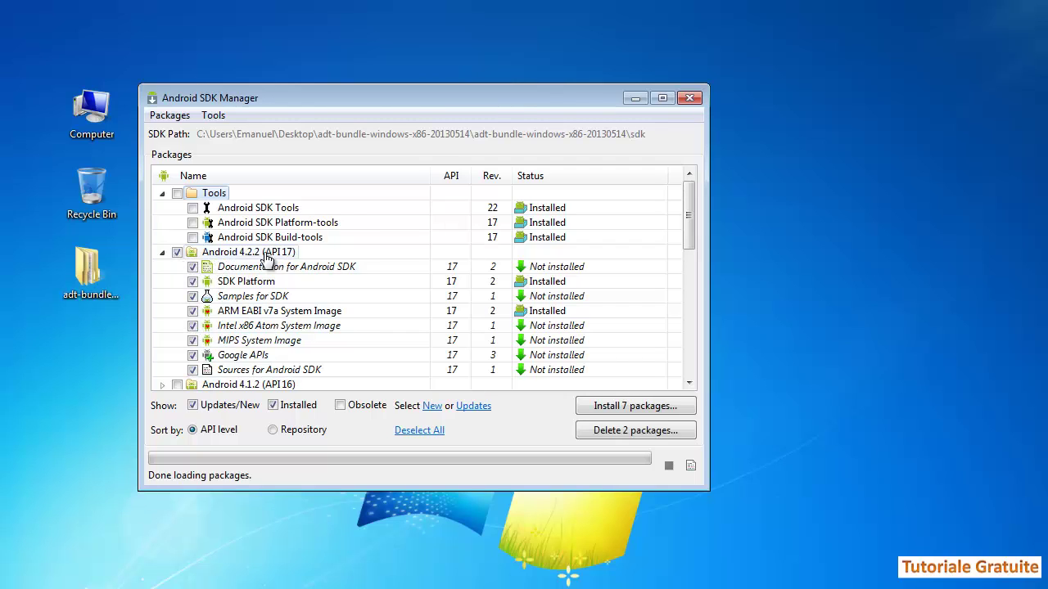
click(588, 405)
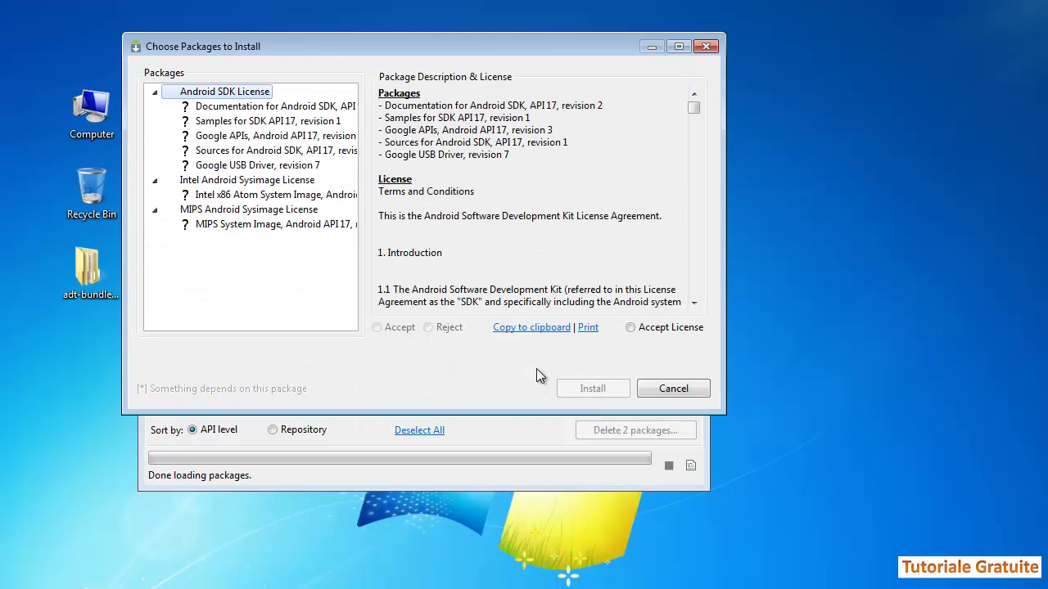
click(634, 328)
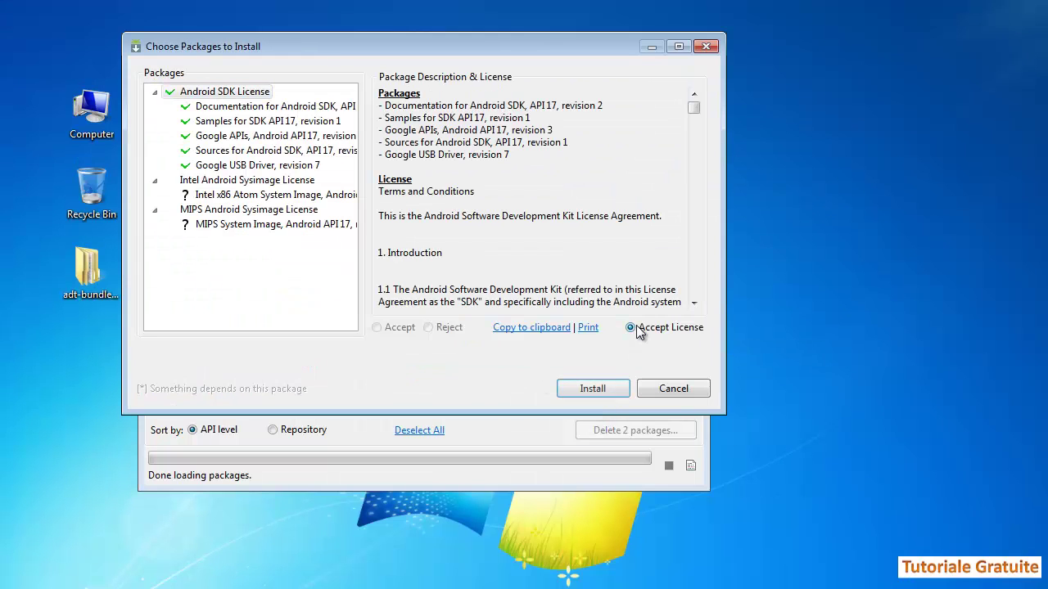
click(598, 389)
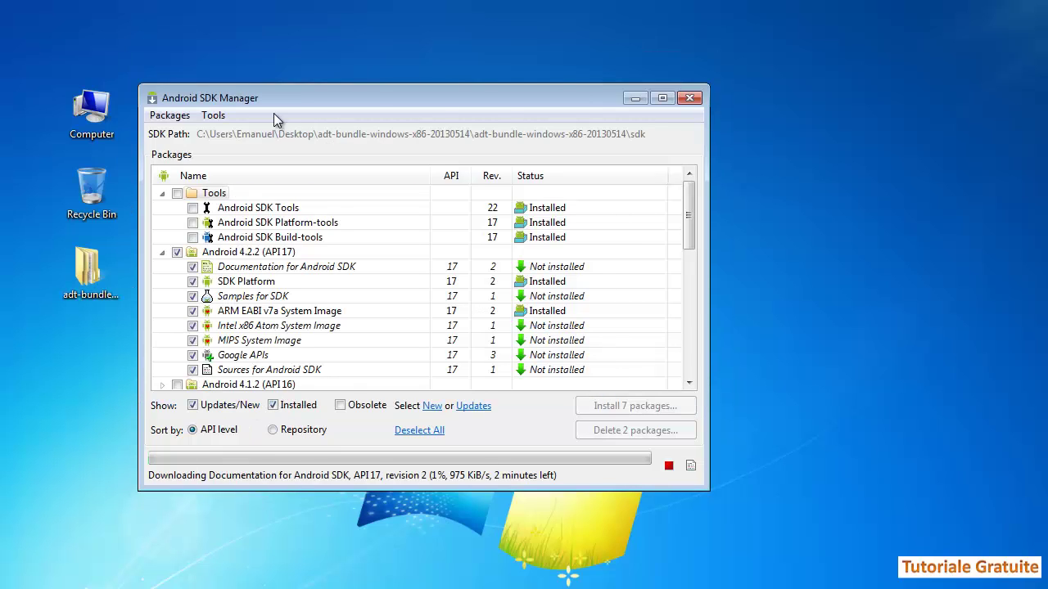
- Review the SDK Manager's options for showing, sorting and reloading packages
click(171, 115)
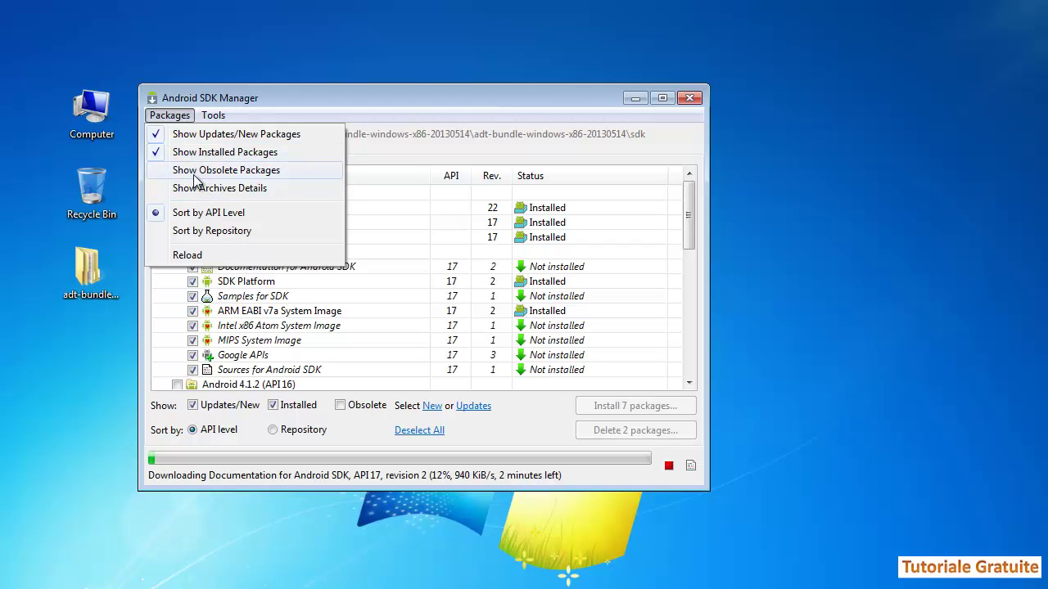
click(136, 295)
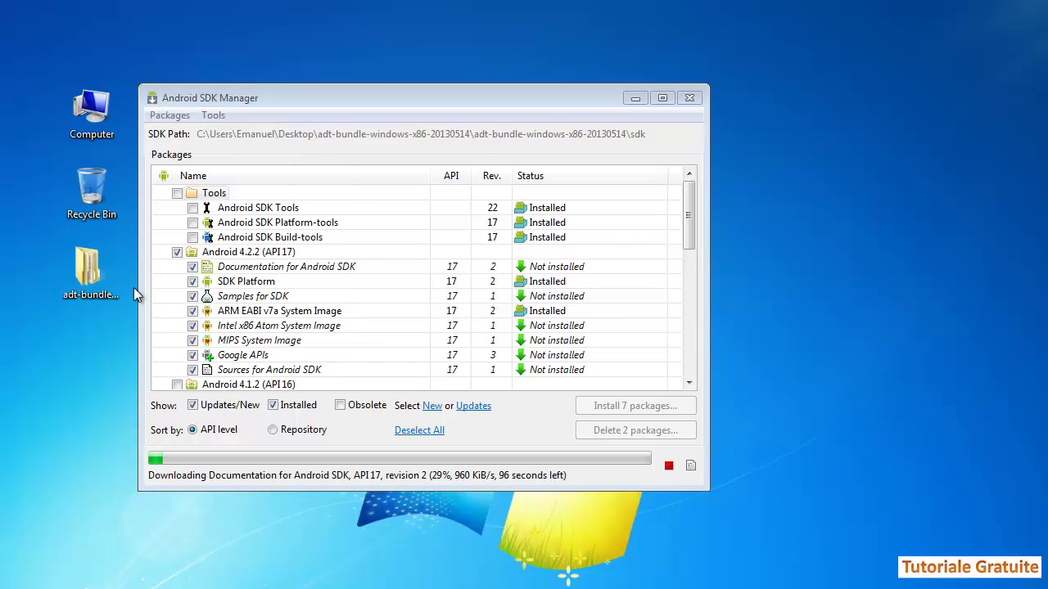
click(152, 116)
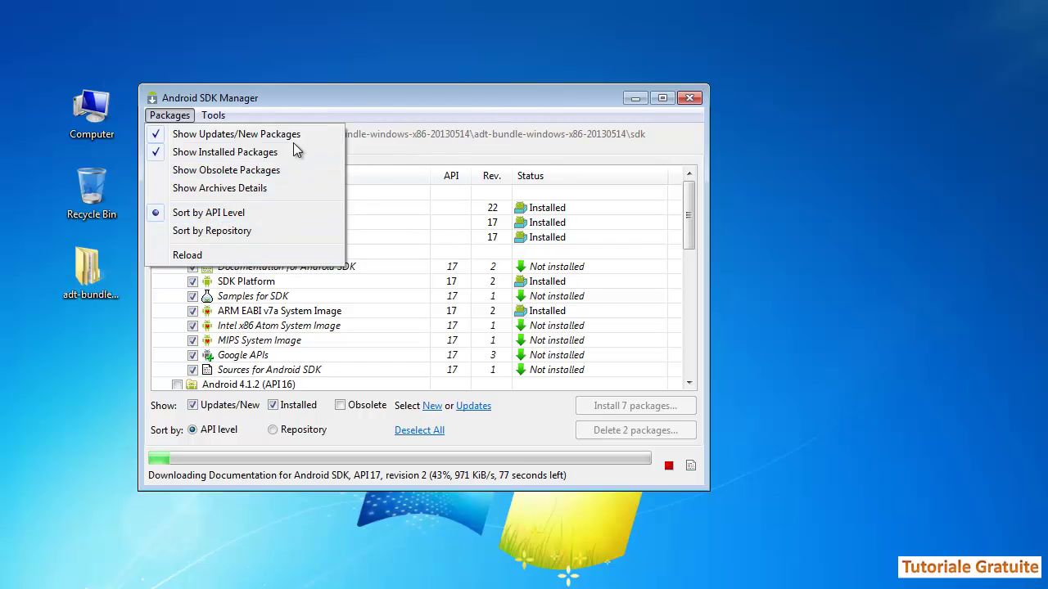
mouse_move(213, 115)
mouse_move(169, 115)
click(278, 114)
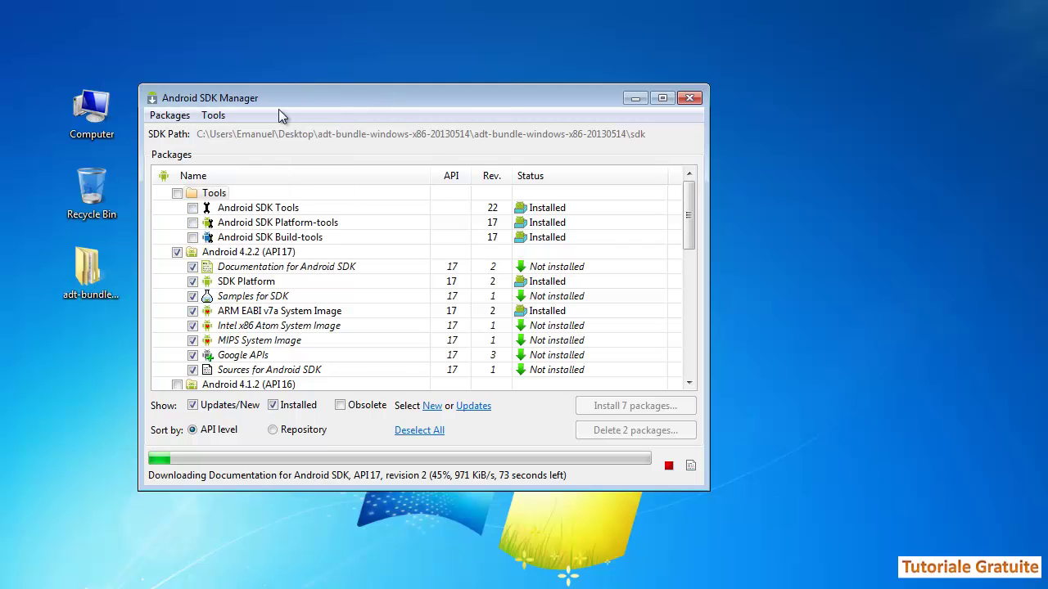
click(184, 117)
click(236, 106)
- Open the Android Virtual Device Manager, look at the existing AVDs and the device definitions, and close it
click(212, 116)
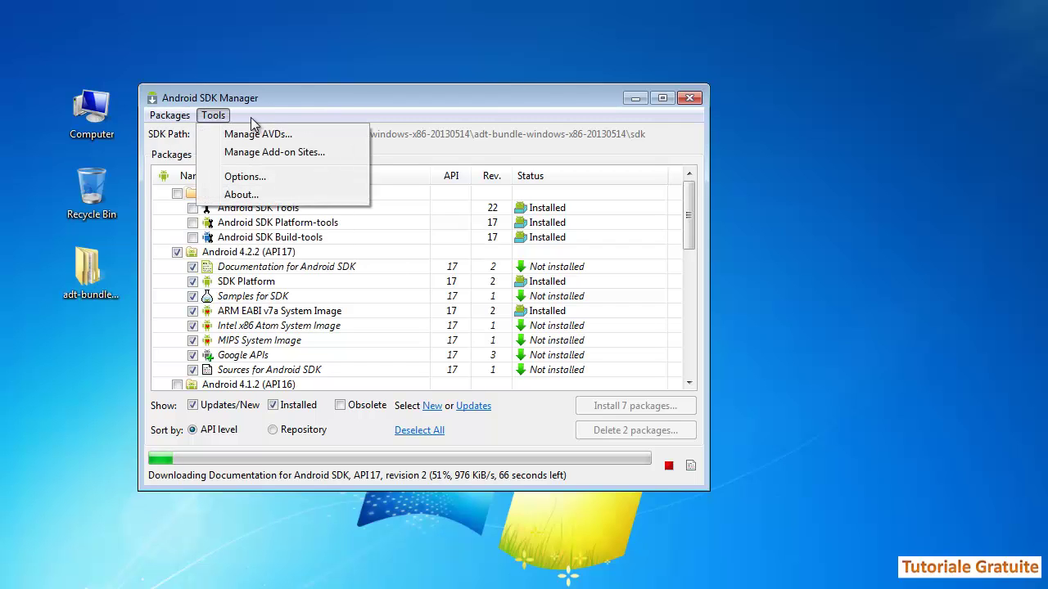
click(271, 137)
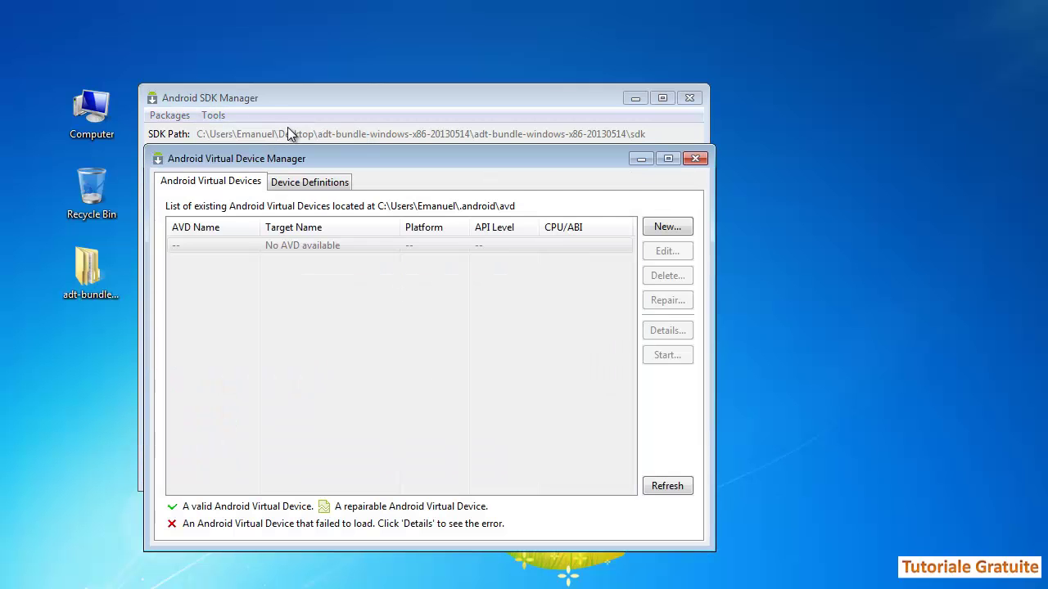
drag(377, 161, 368, 128)
click(317, 150)
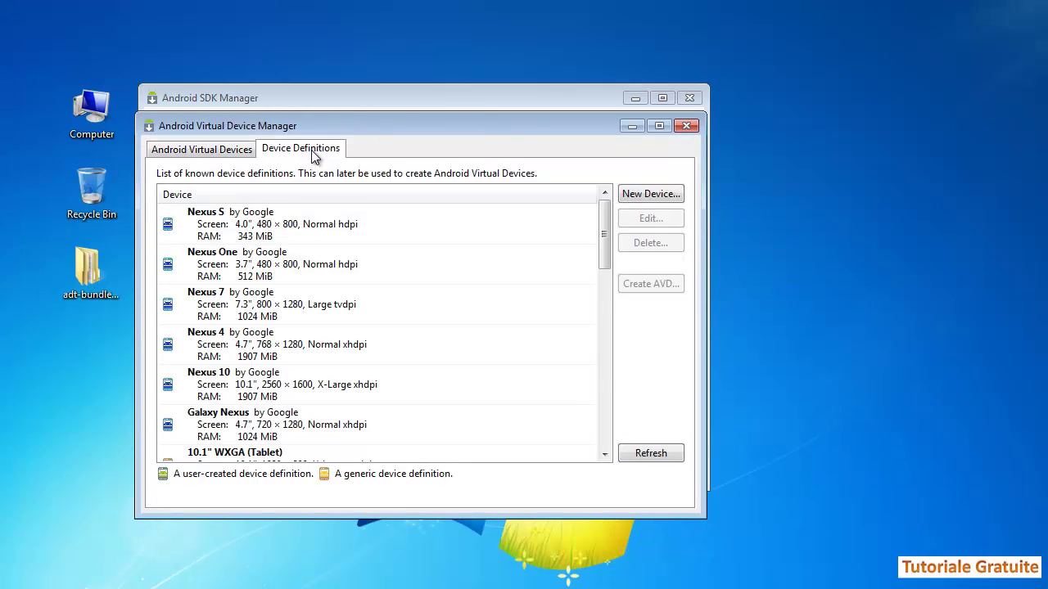
click(237, 152)
click(686, 126)
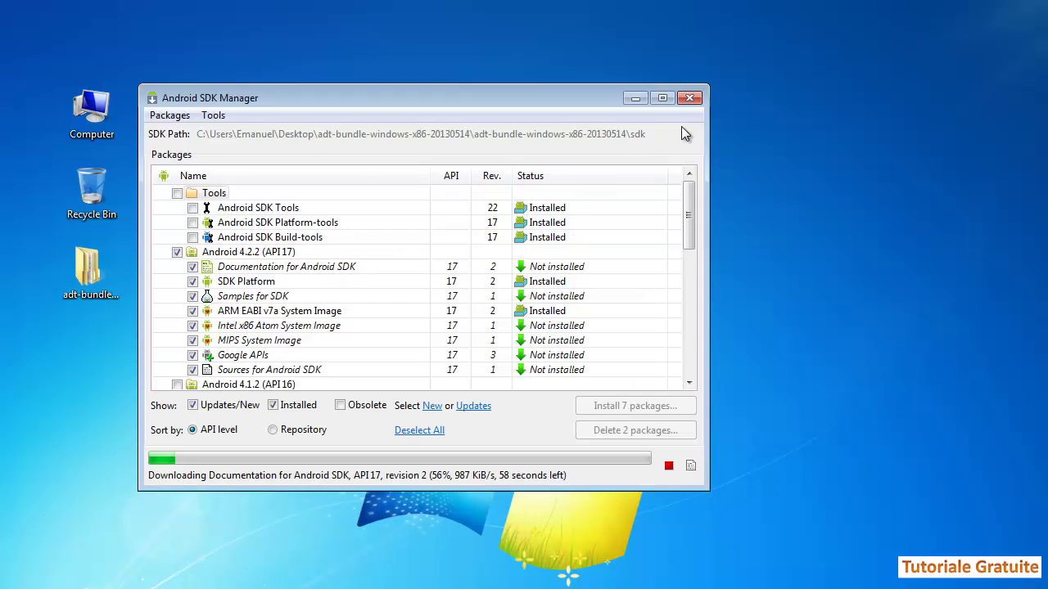
- View the official and user defined add-on sites, and close the Add-on Sites dialog
click(214, 115)
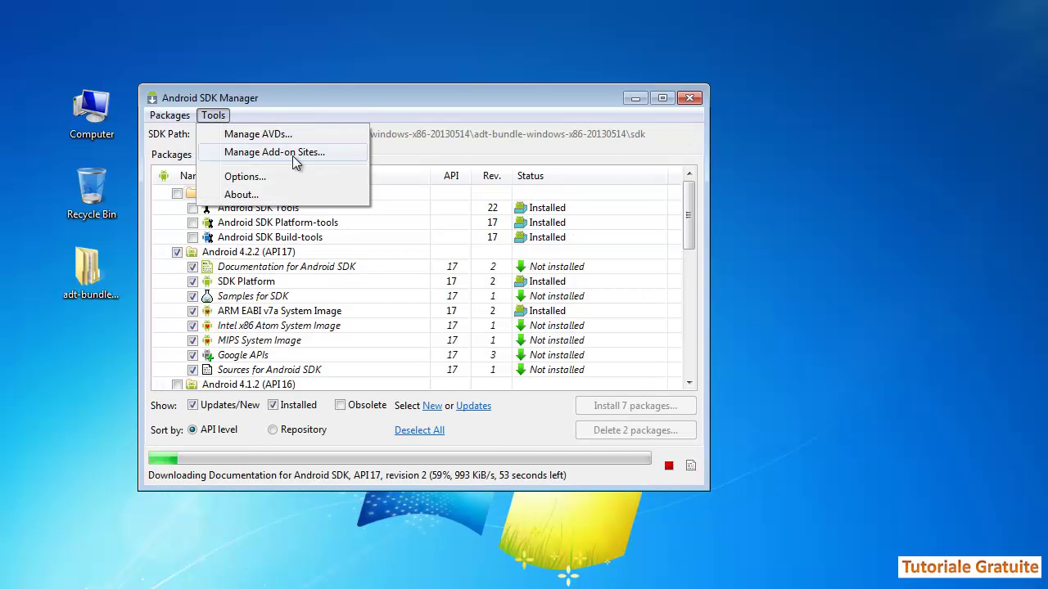
click(295, 156)
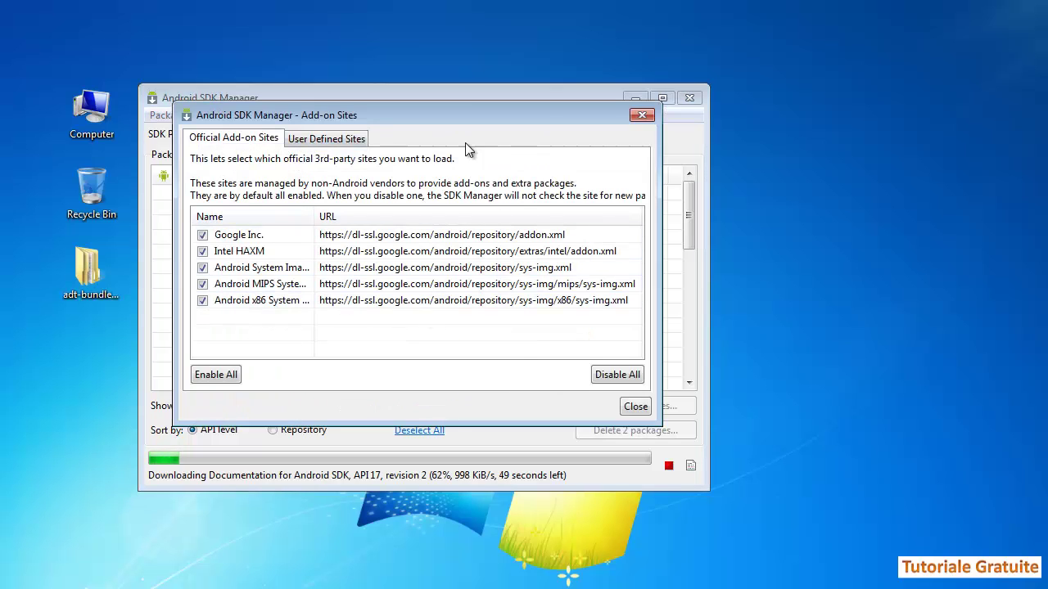
click(360, 141)
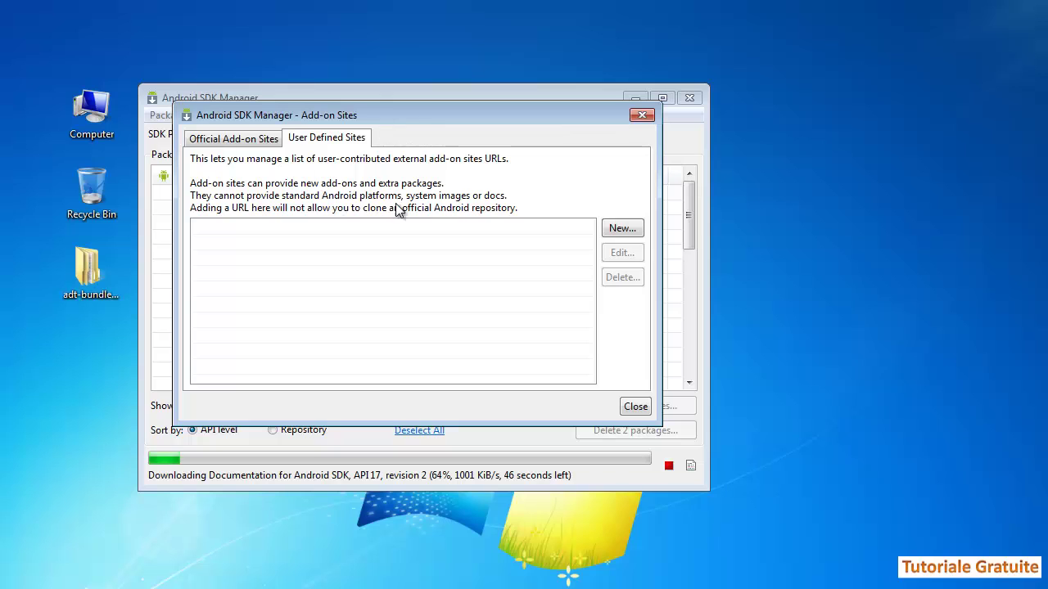
click(641, 115)
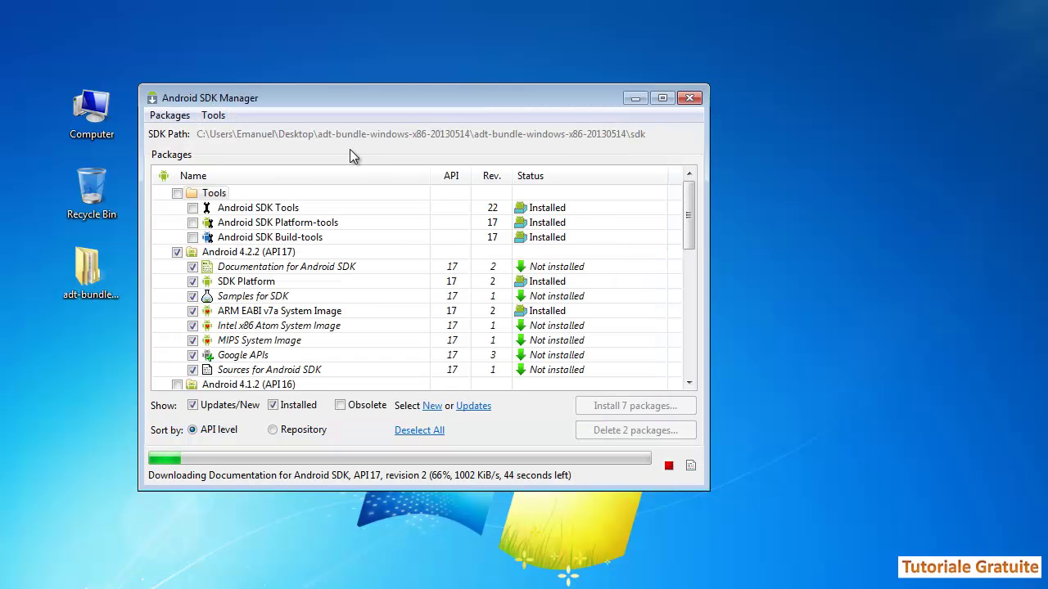
- Open the SDK Manager settings and examine the HTTP proxy server and port fields
click(210, 117)
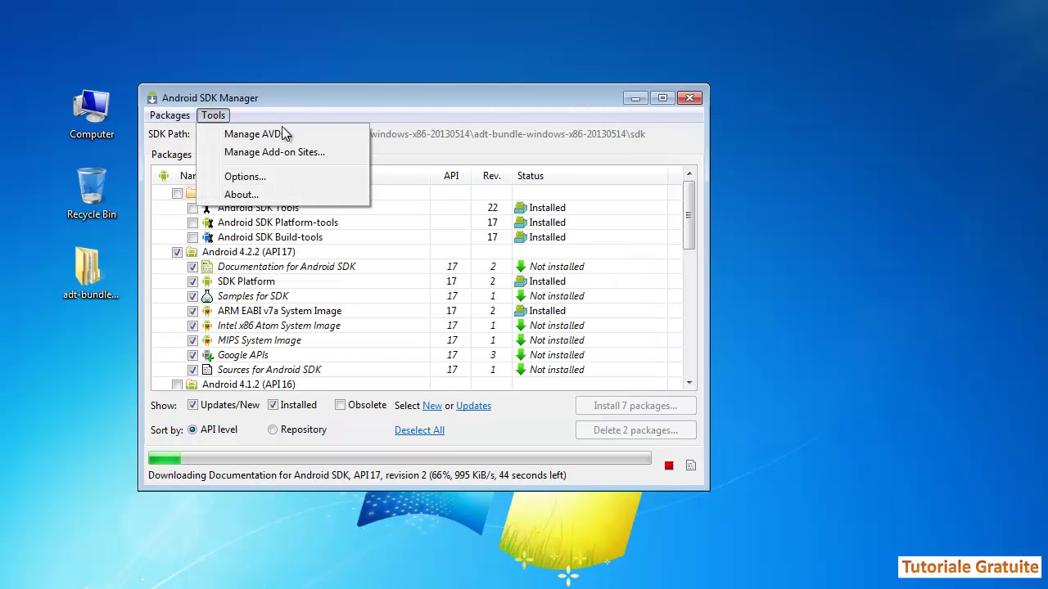
click(263, 183)
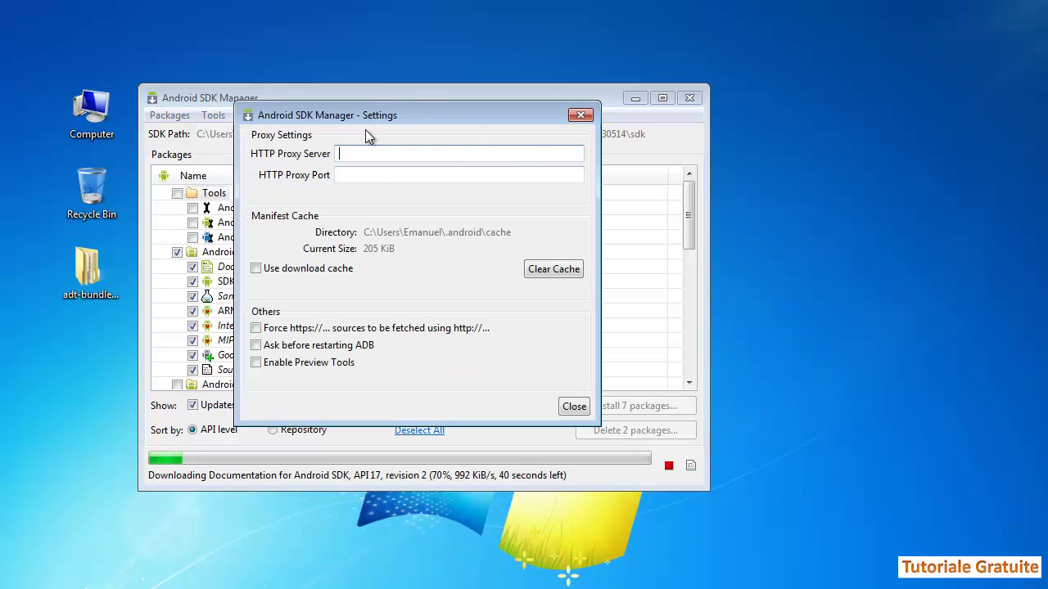
click(361, 172)
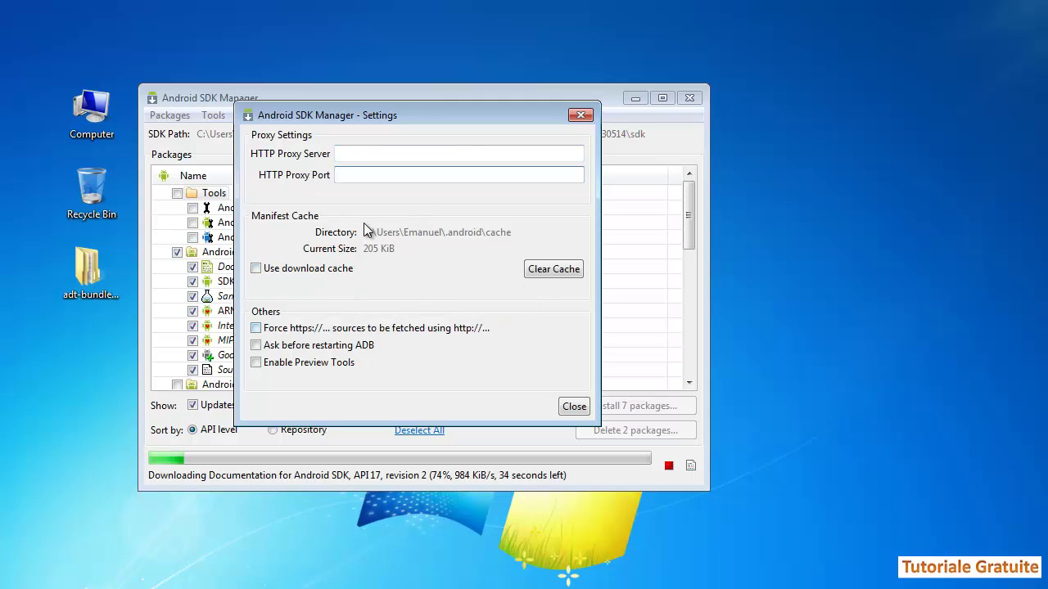
- Browse to Local Disk (C:), check the hidden files and folders setting in Folder Options, and close the folder window
double_click(70, 123)
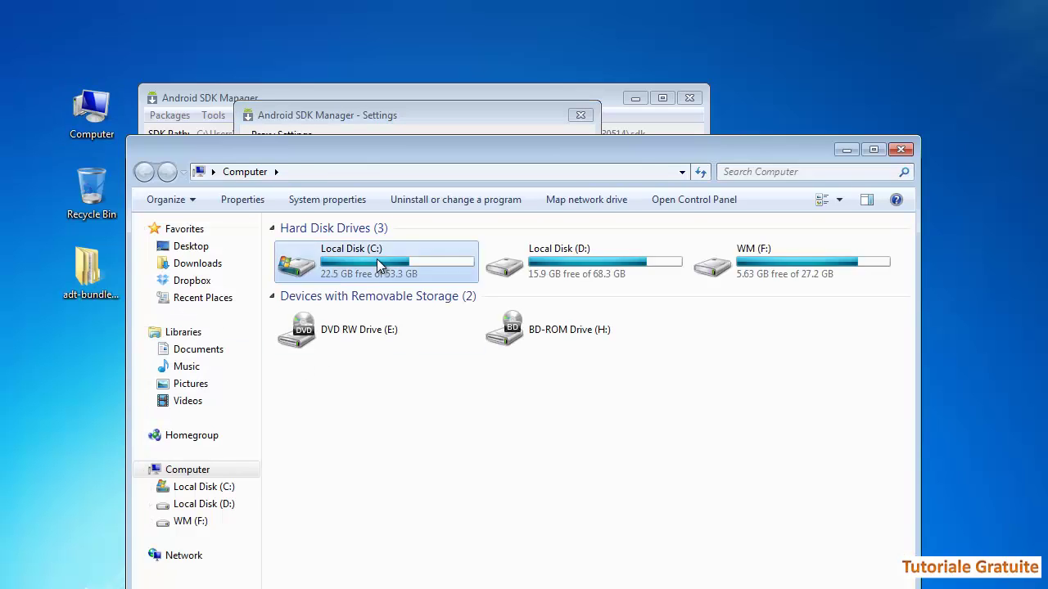
double_click(368, 258)
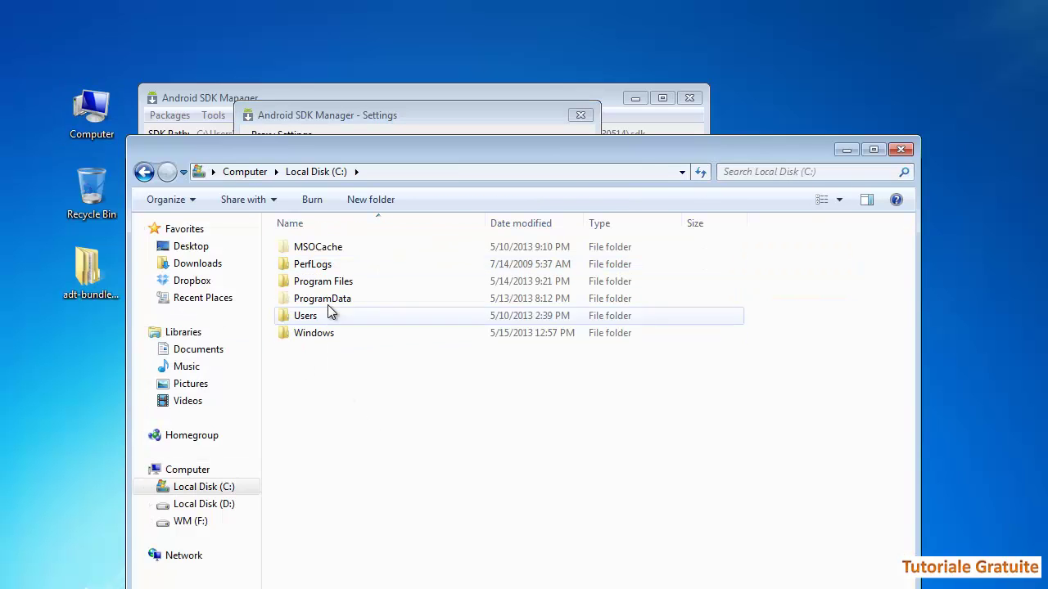
click(900, 150)
double_click(90, 115)
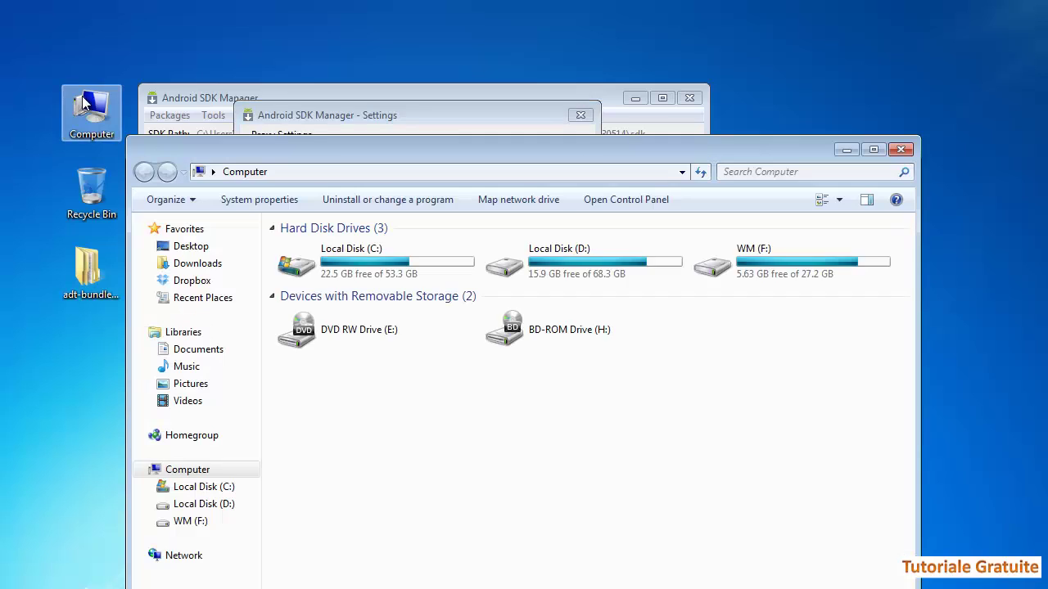
double_click(370, 279)
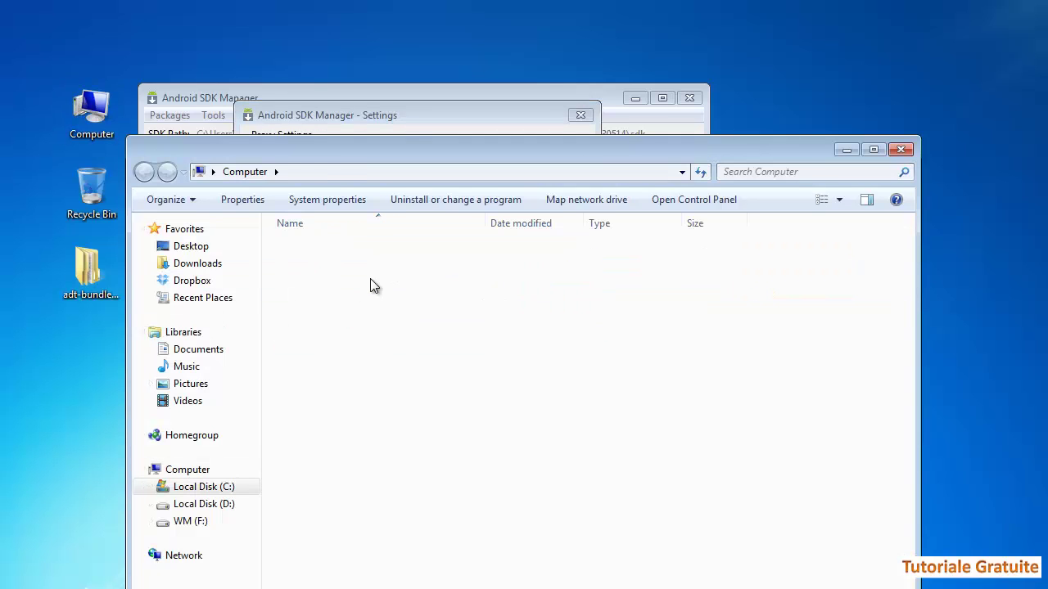
click(189, 202)
click(201, 365)
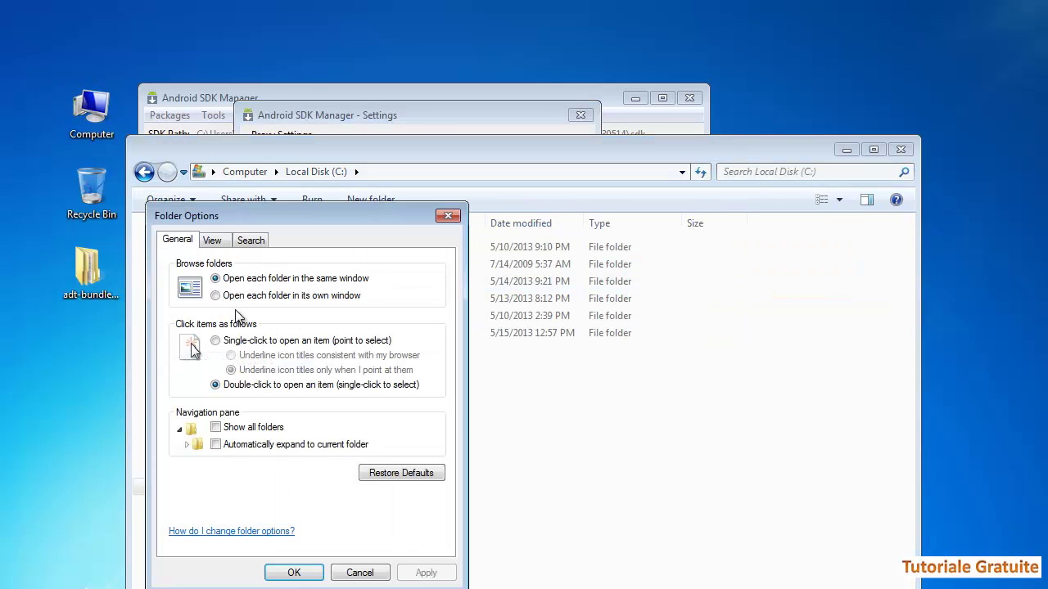
click(214, 240)
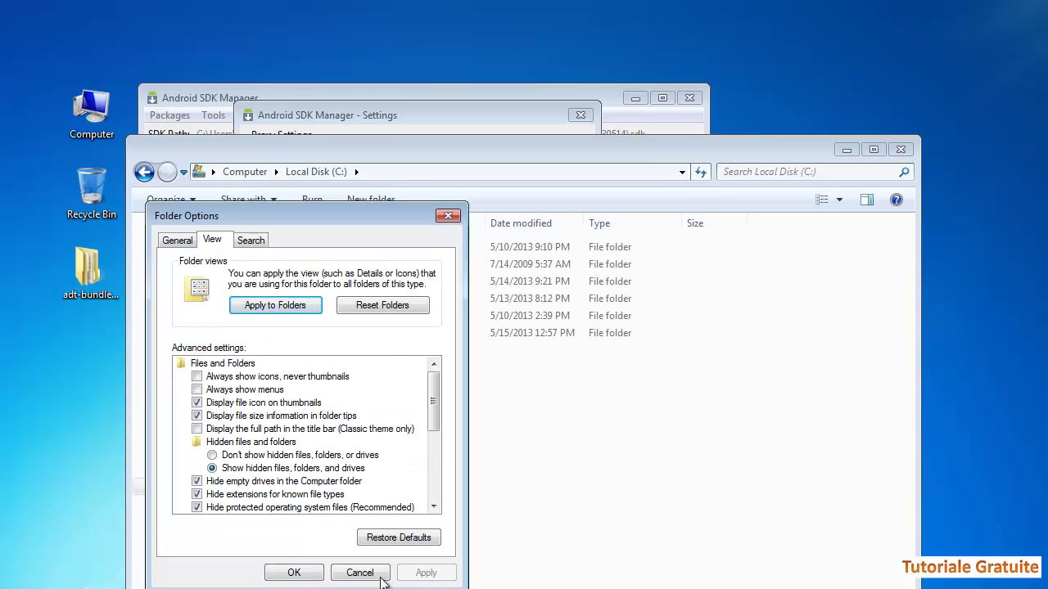
click(318, 576)
click(901, 150)
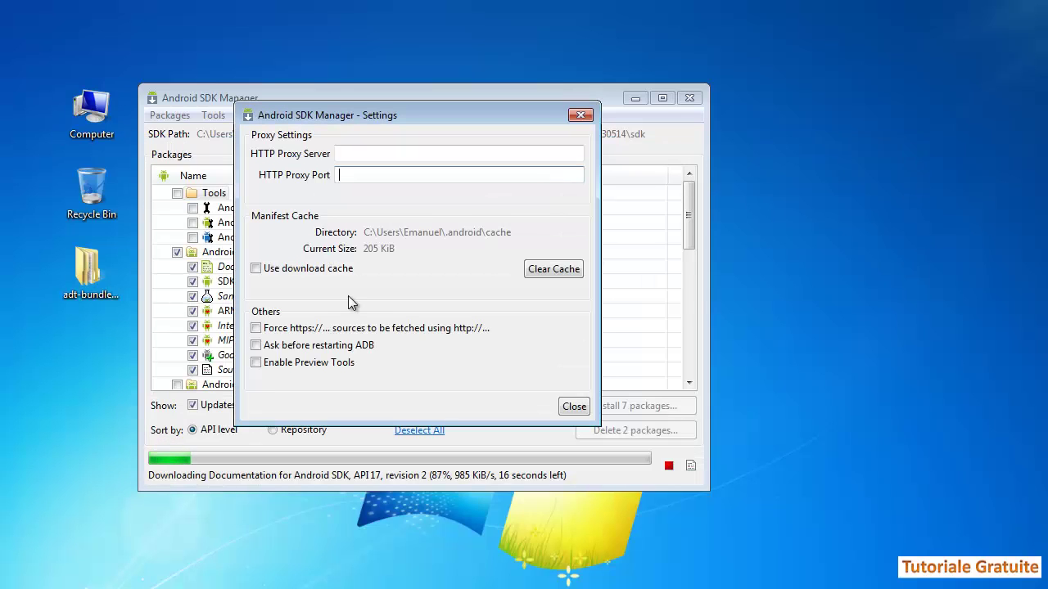
- Examine the options under Others in the SDK Manager settings and close the dialog
mouse_move(291, 330)
mouse_move(295, 352)
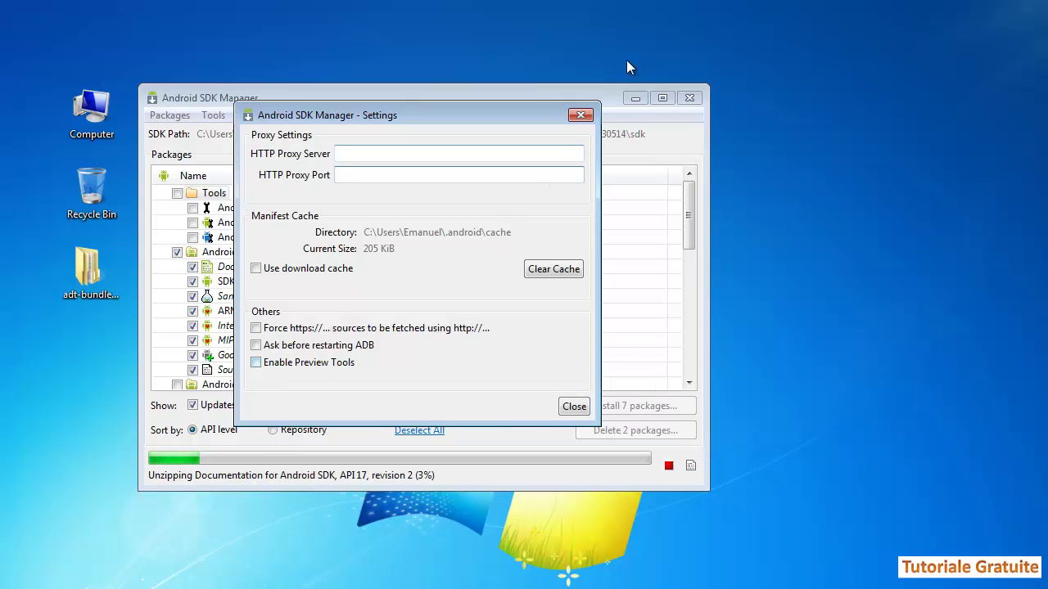
click(582, 115)
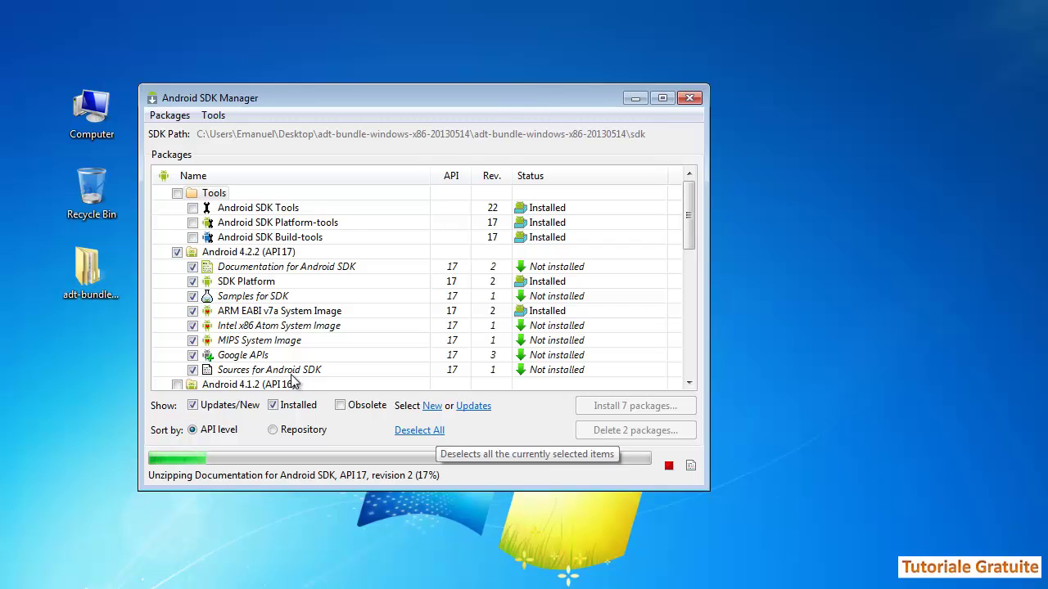
- Show the SDK Manager log and move its window aside so the package list is partly uncovered
click(692, 465)
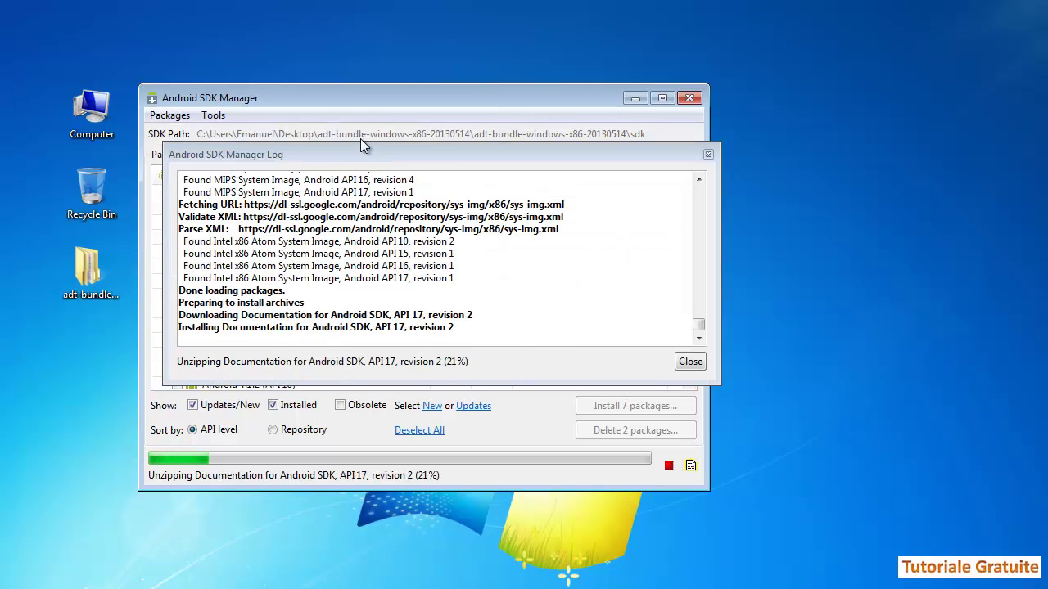
drag(360, 153, 496, 93)
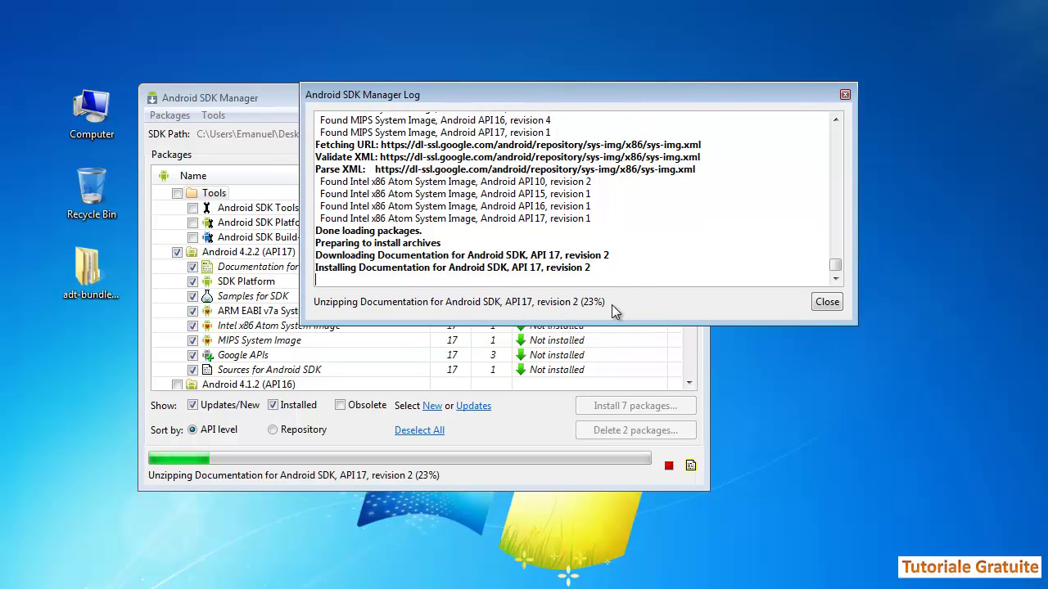
drag(567, 93, 576, 120)
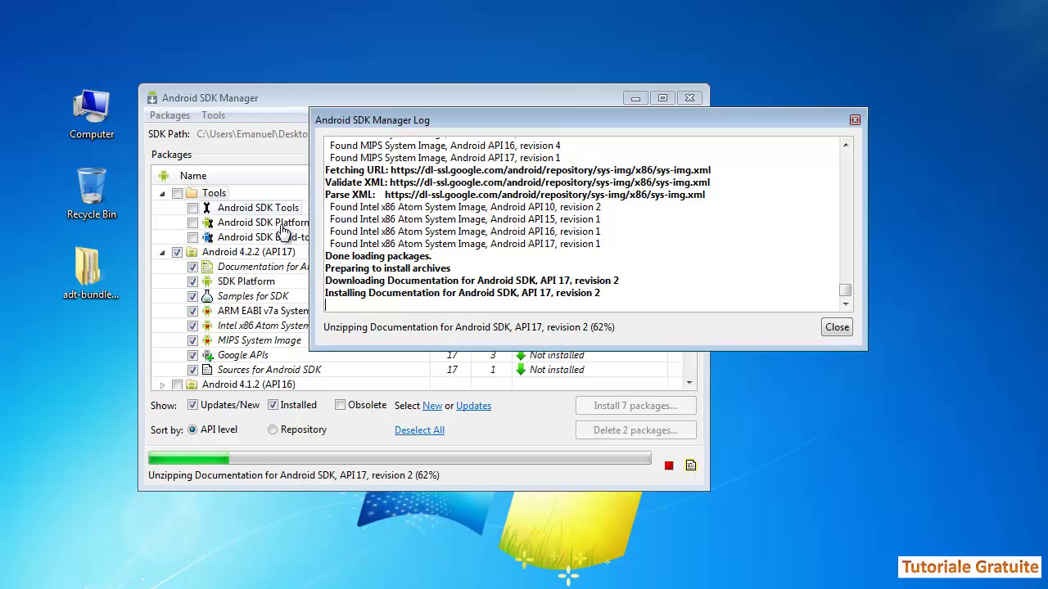
- Open the ADT bundle folder briefly, check the free space on the drives in Computer, and close both windows
double_click(104, 276)
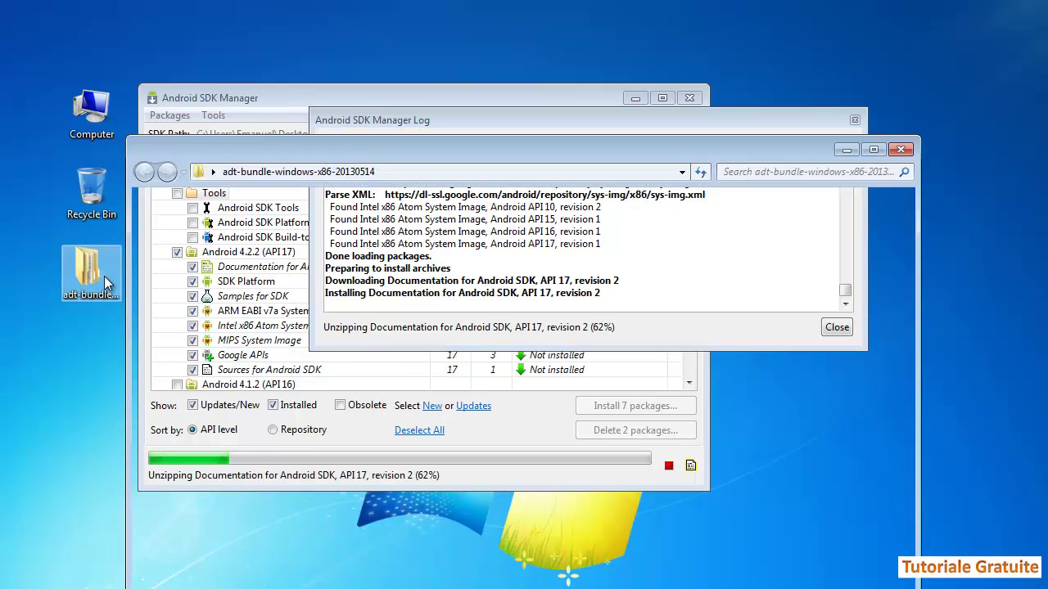
click(901, 150)
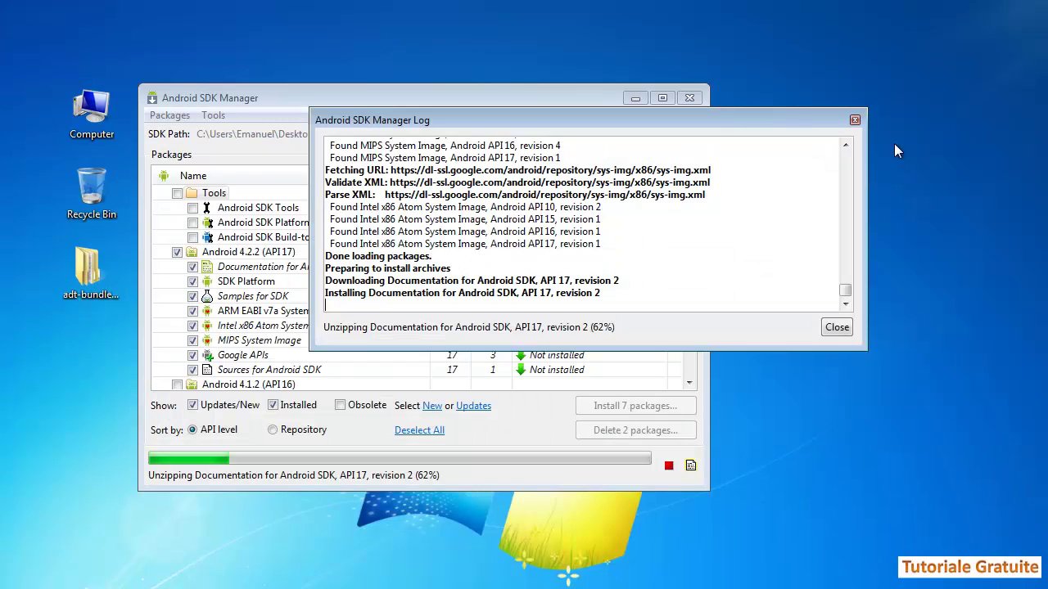
double_click(91, 110)
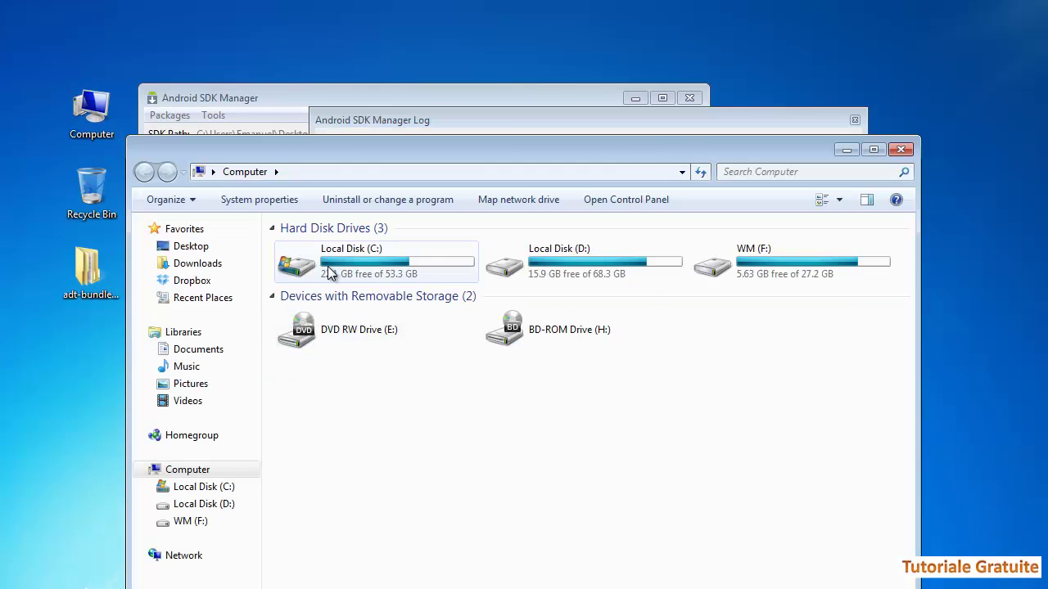
click(331, 269)
click(641, 424)
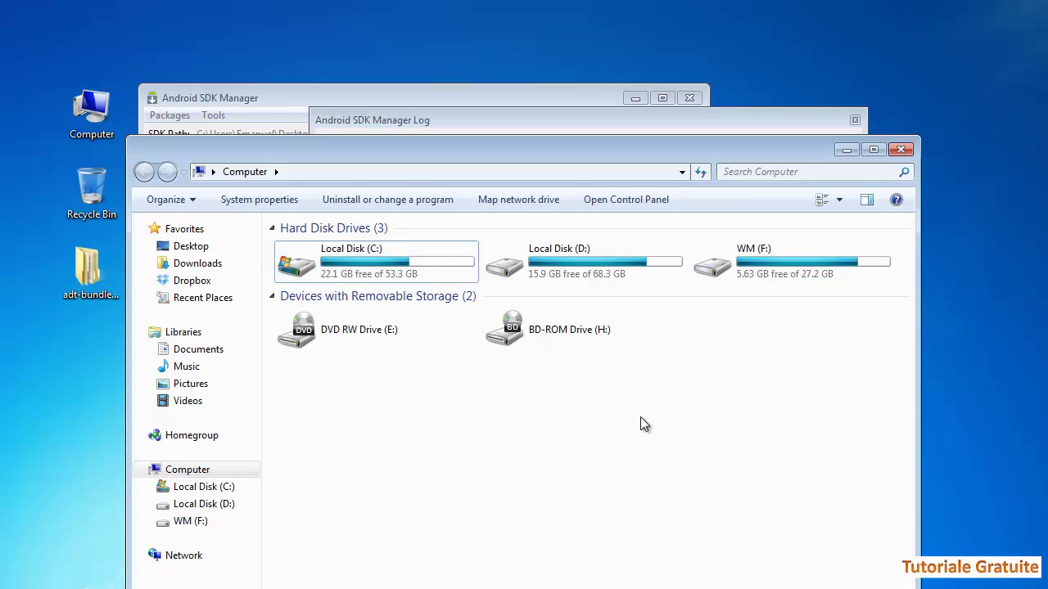
click(900, 149)
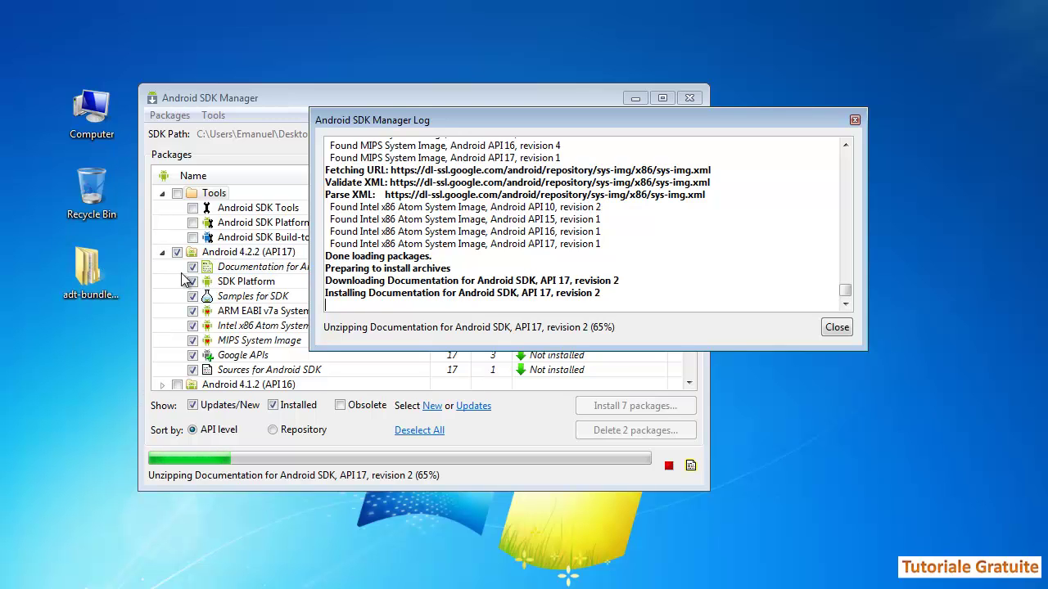
- Move the SDK Manager log clear of most of the package list and check the drives in Computer once more
drag(377, 123, 551, 33)
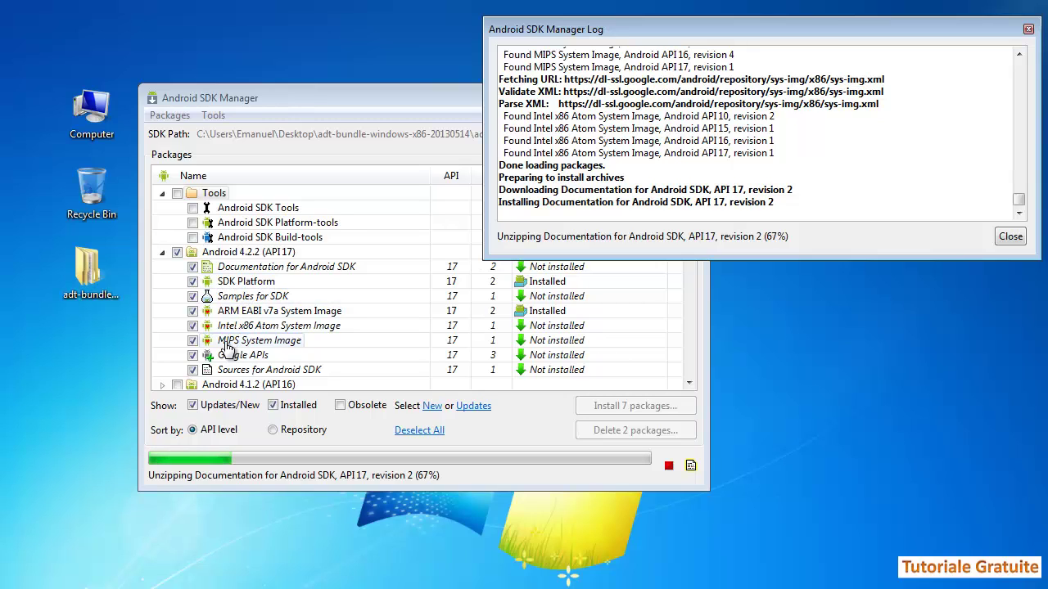
double_click(91, 111)
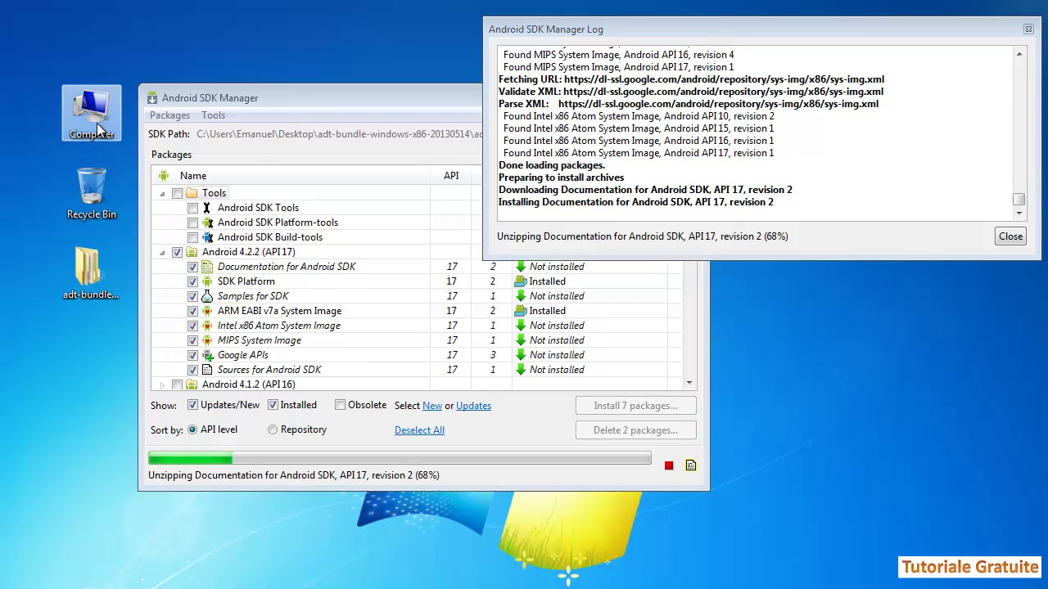
click(899, 150)
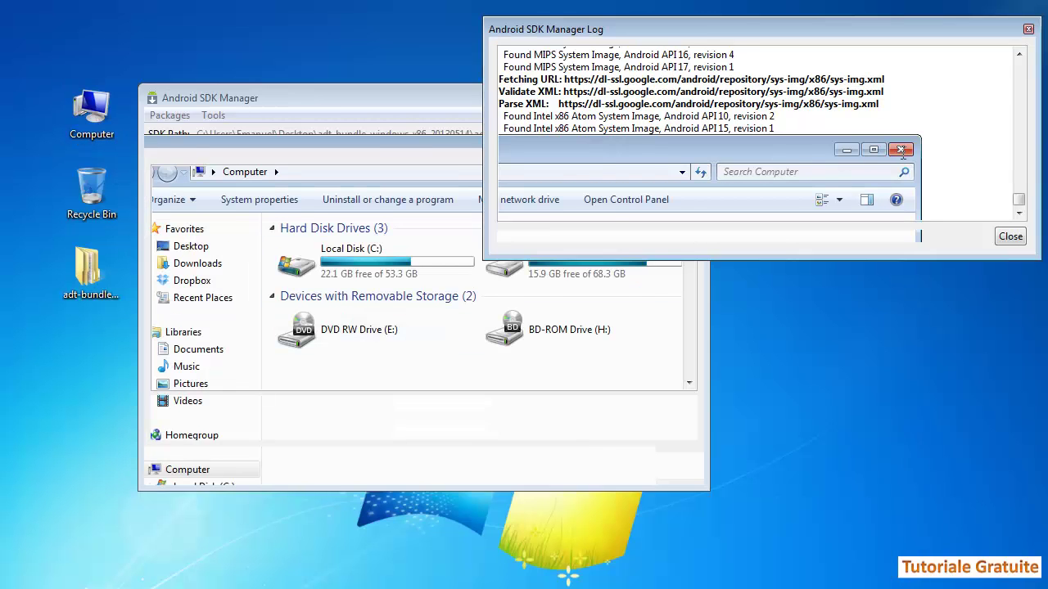
drag(615, 121, 578, 170)
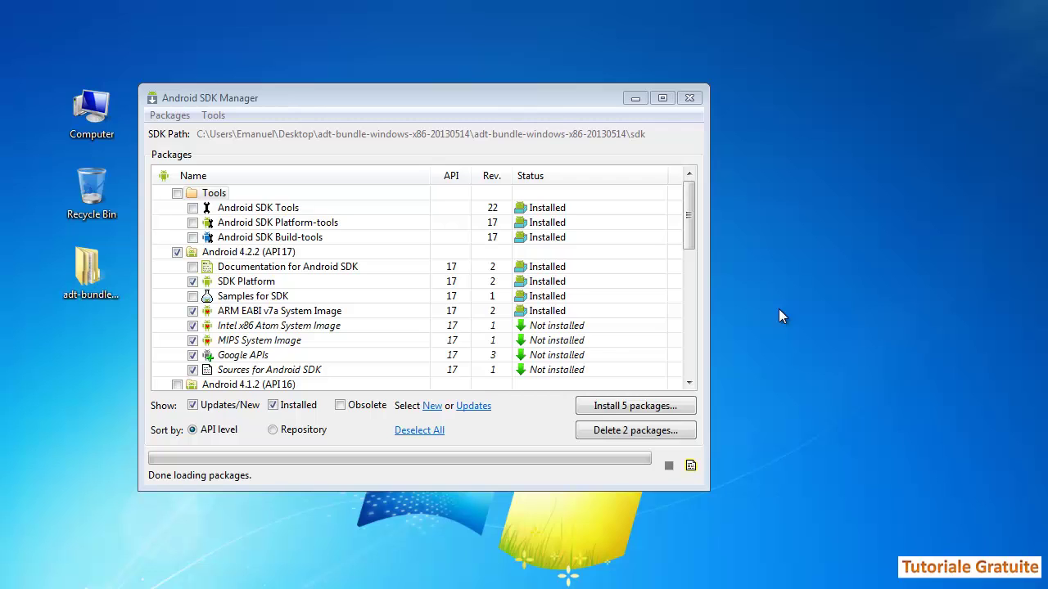
- Reposition the Android SDK Manager window and open the Android Virtual Device Manager from it
drag(458, 100, 557, 69)
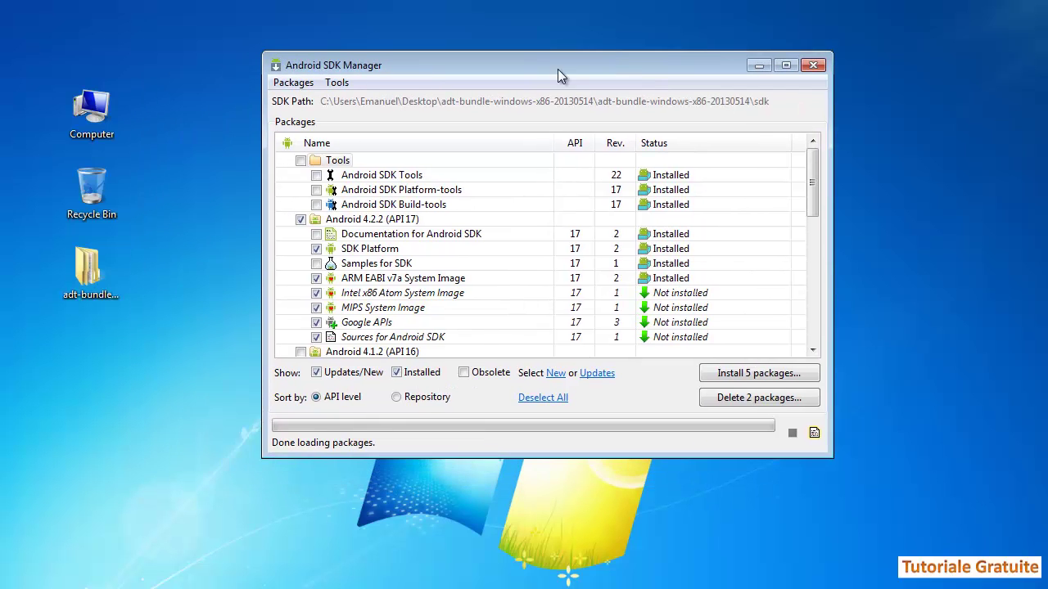
click(336, 83)
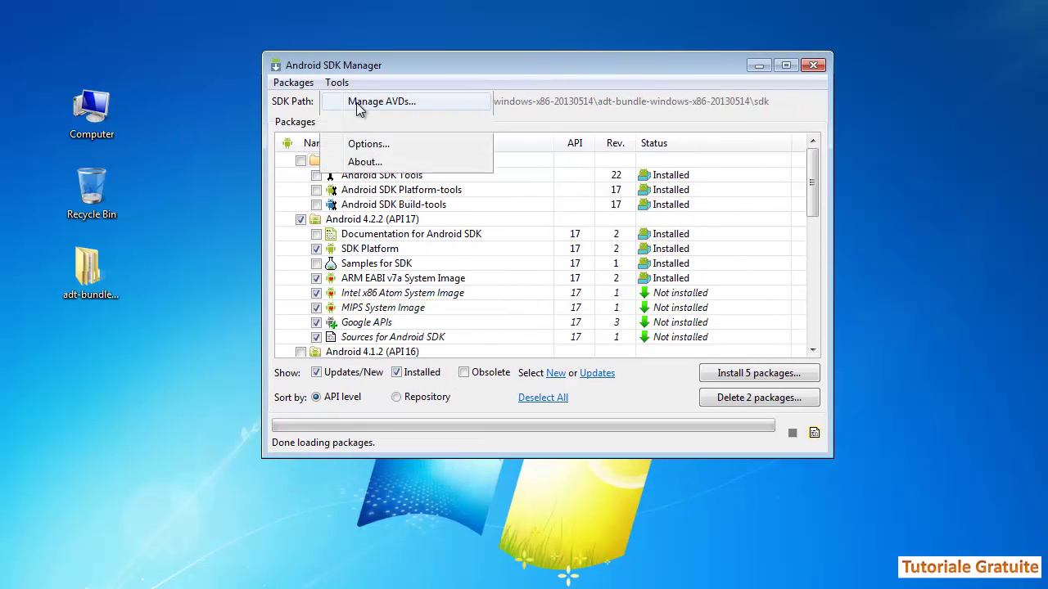
click(356, 103)
drag(378, 124, 421, 105)
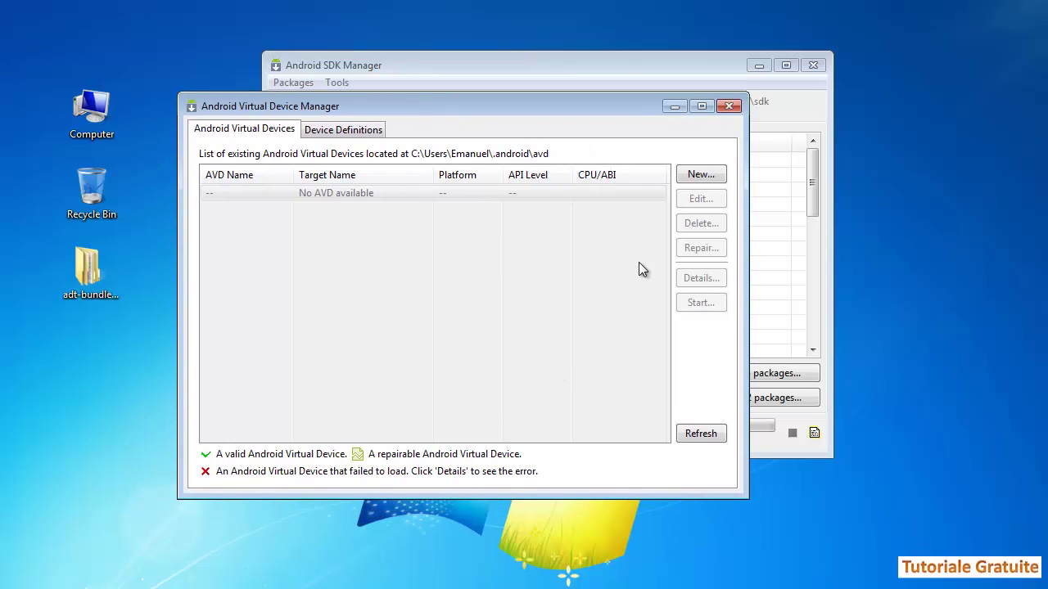
- Start a new virtual device named Android and choose the 3.3" WQVGA (240 × 400: ldpi) device
click(701, 175)
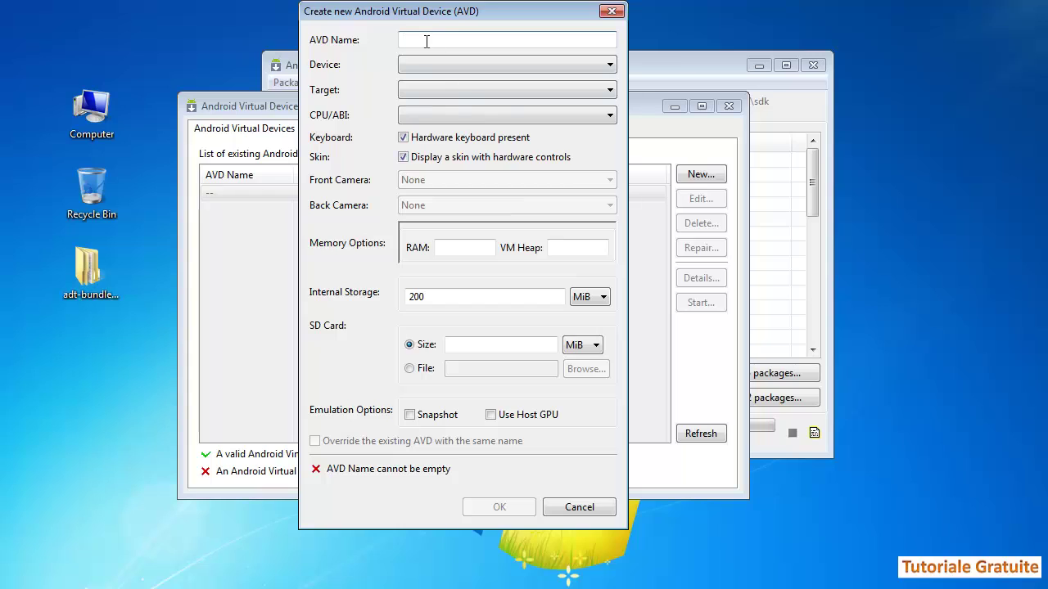
text(N)
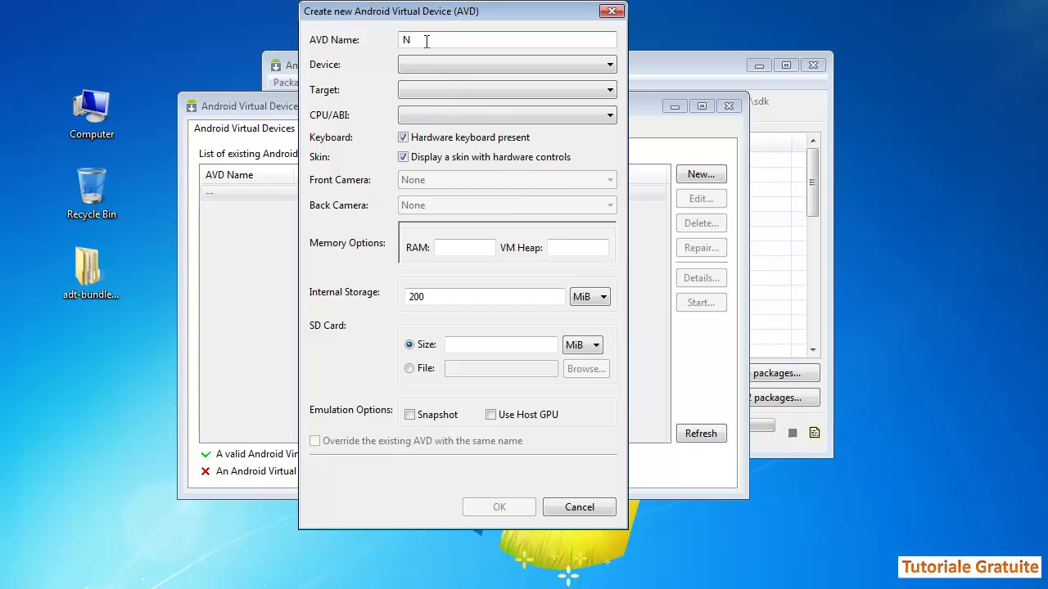
key(BackSpace)
text(Android)
click(429, 66)
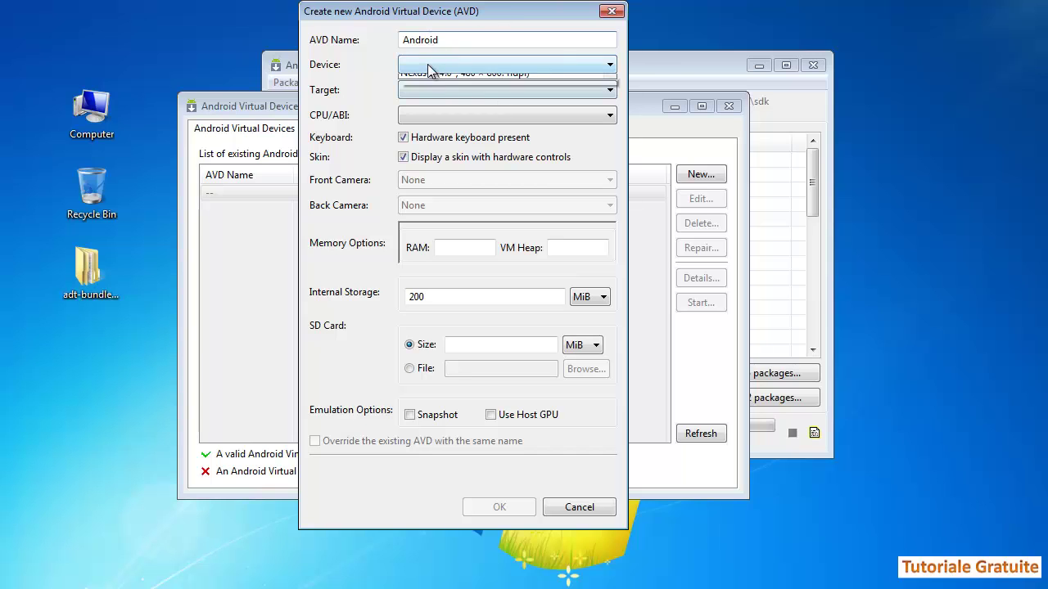
drag(610, 91, 610, 111)
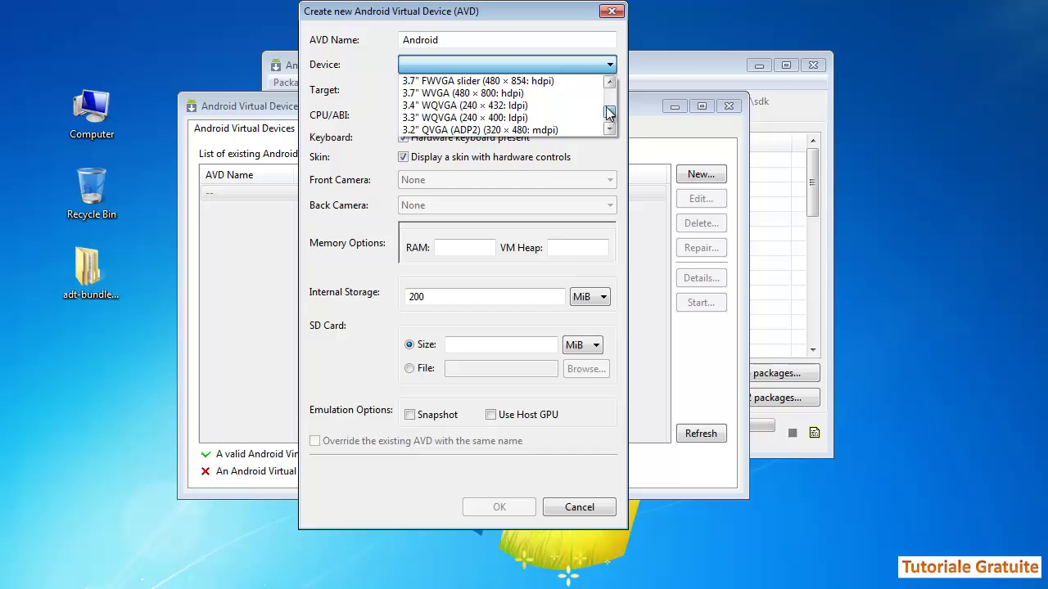
click(491, 119)
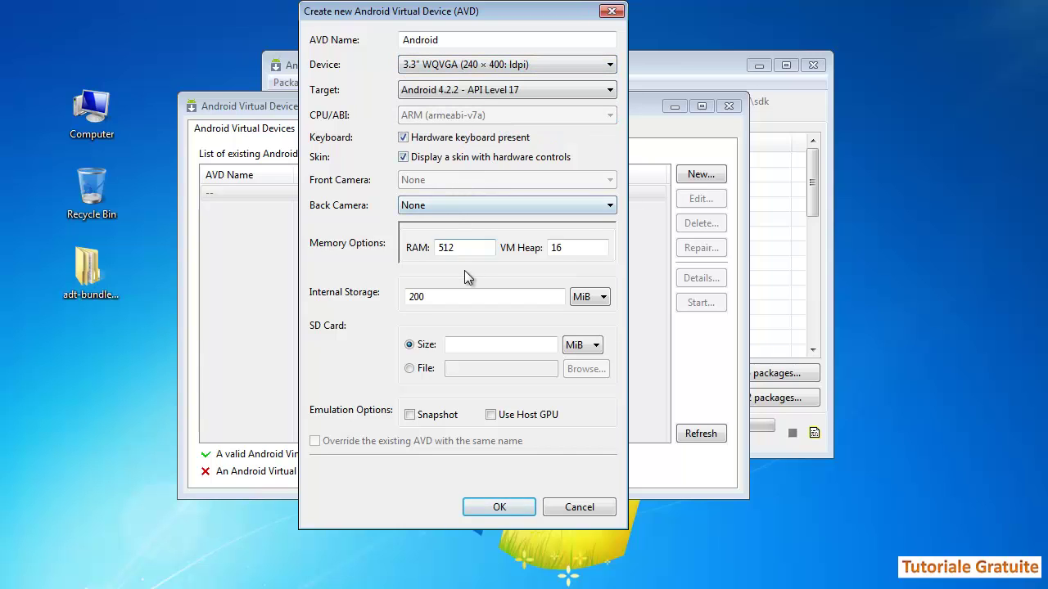
- Review the back camera choices, keep None, and create the virtual device
click(448, 207)
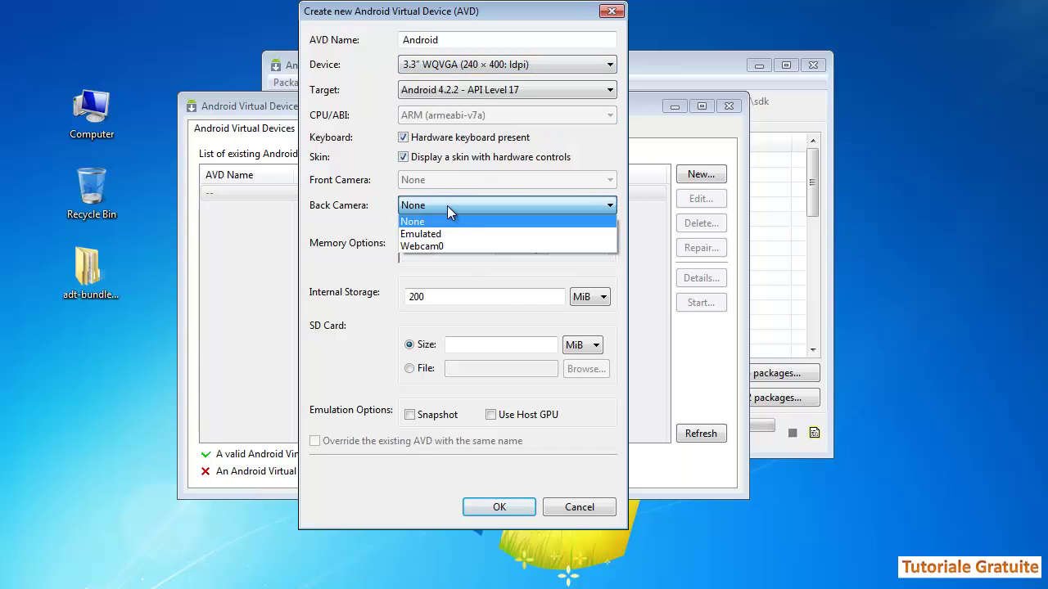
click(447, 205)
click(441, 215)
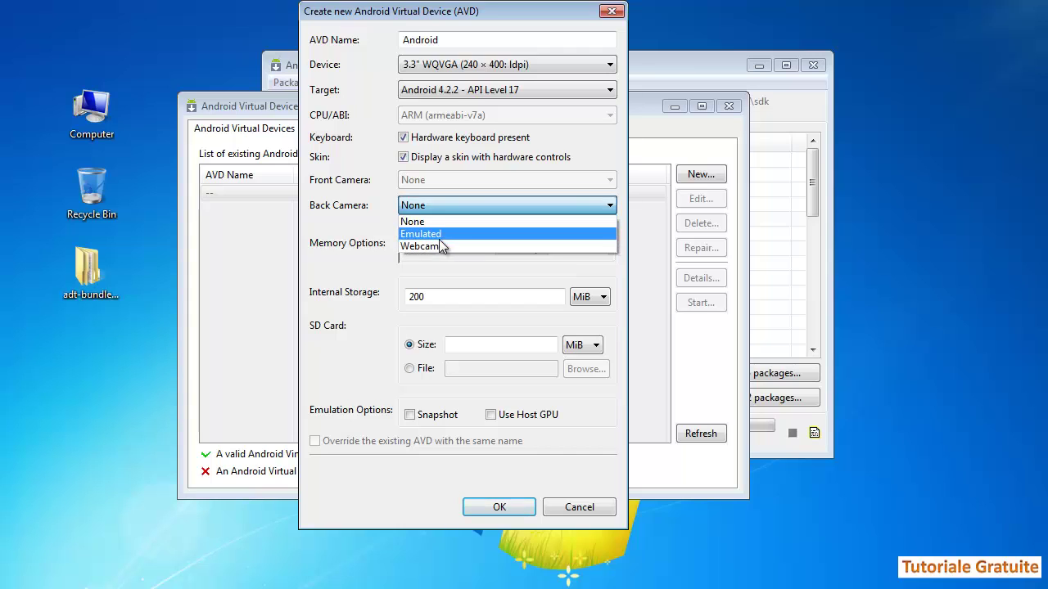
click(427, 205)
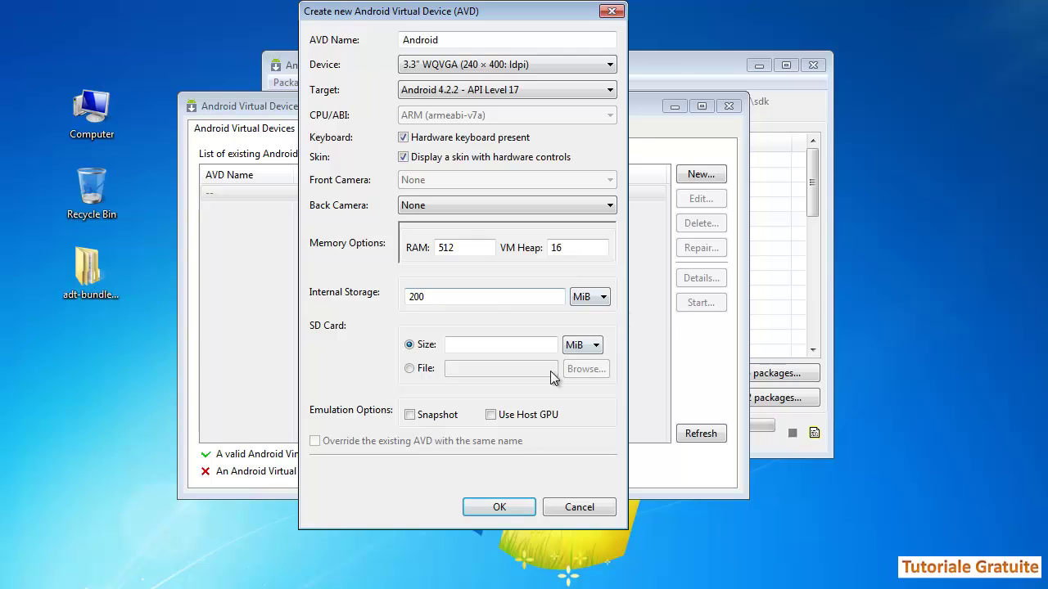
click(493, 506)
click(617, 400)
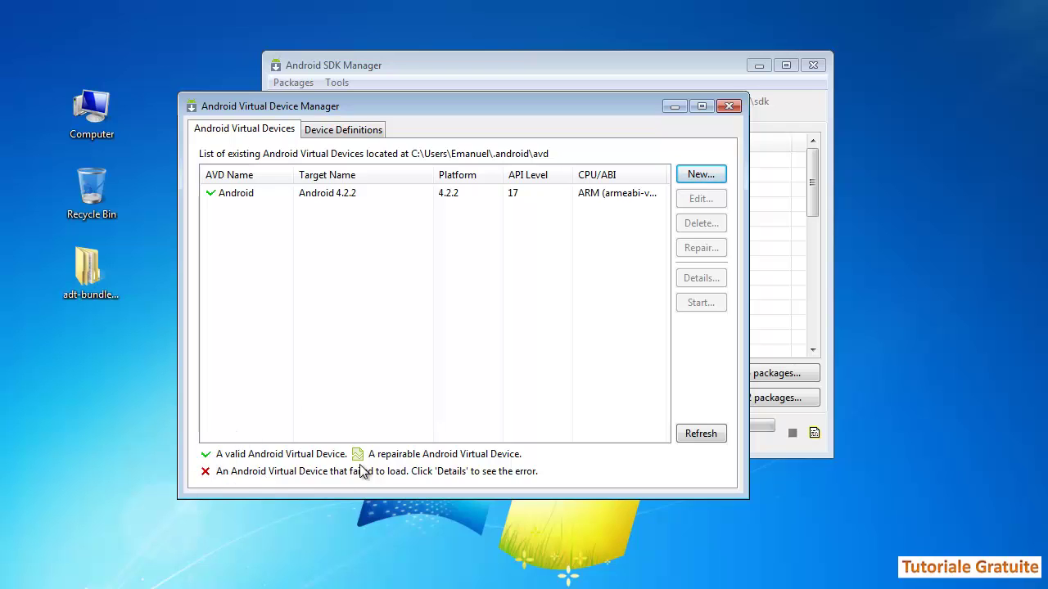
- Select the Android virtual device, view its details, and close them
click(246, 193)
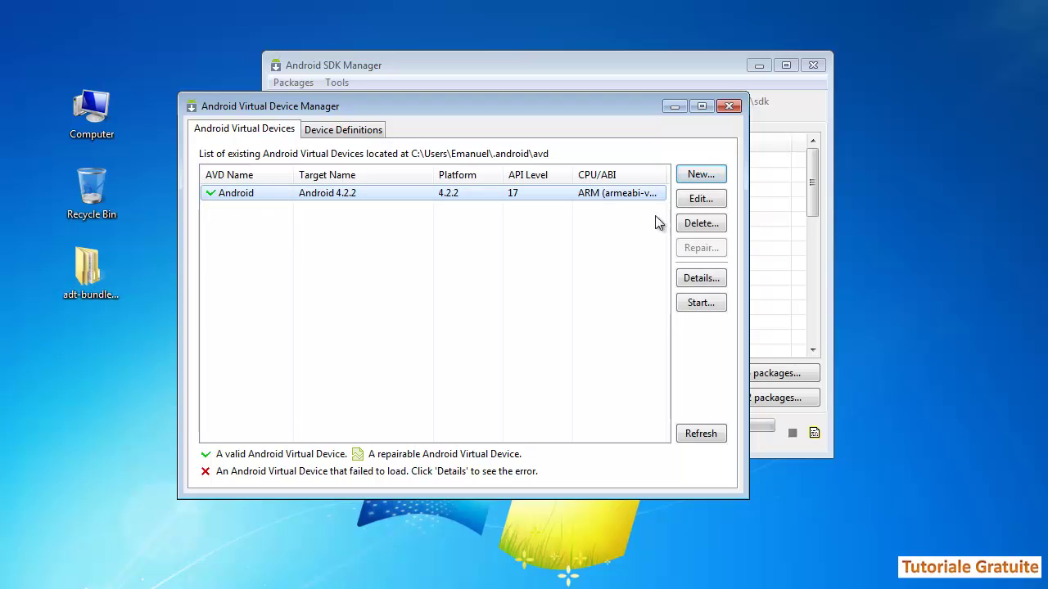
click(698, 279)
click(620, 173)
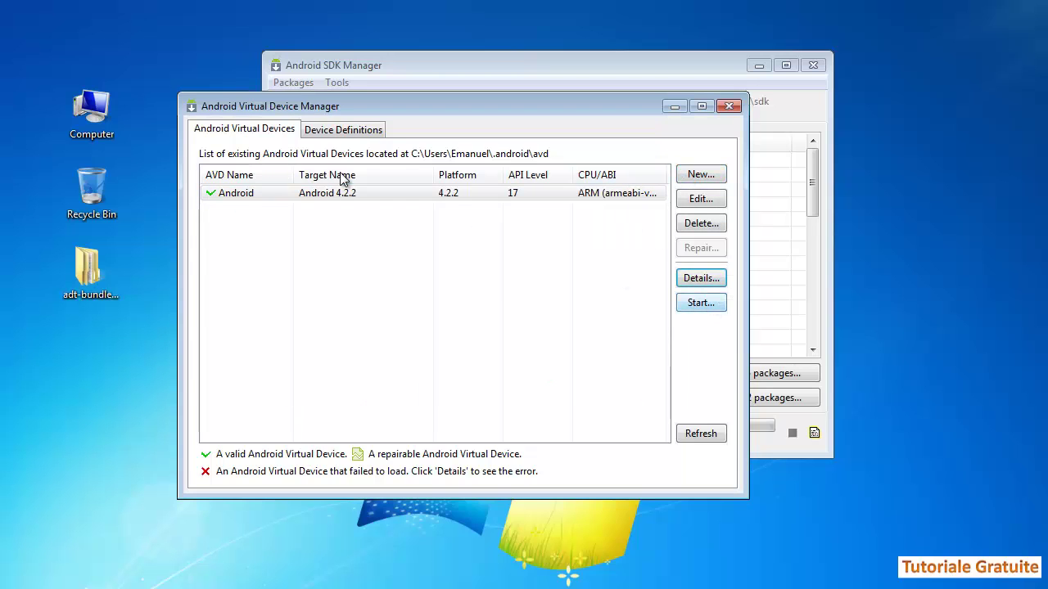
- Launch the Android virtual device with the default launch options and reposition the emulator window
click(701, 302)
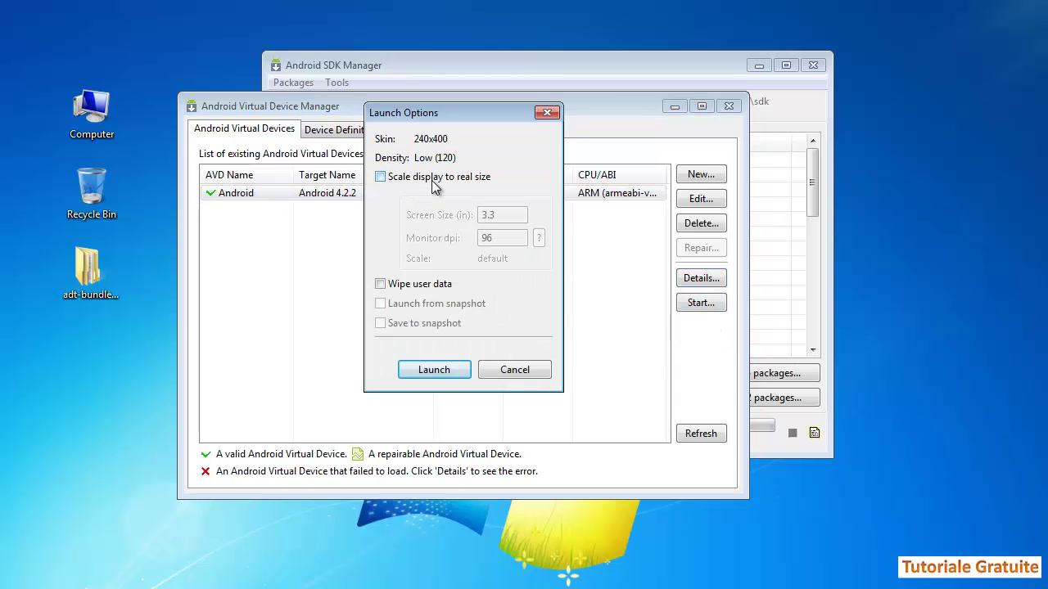
click(429, 368)
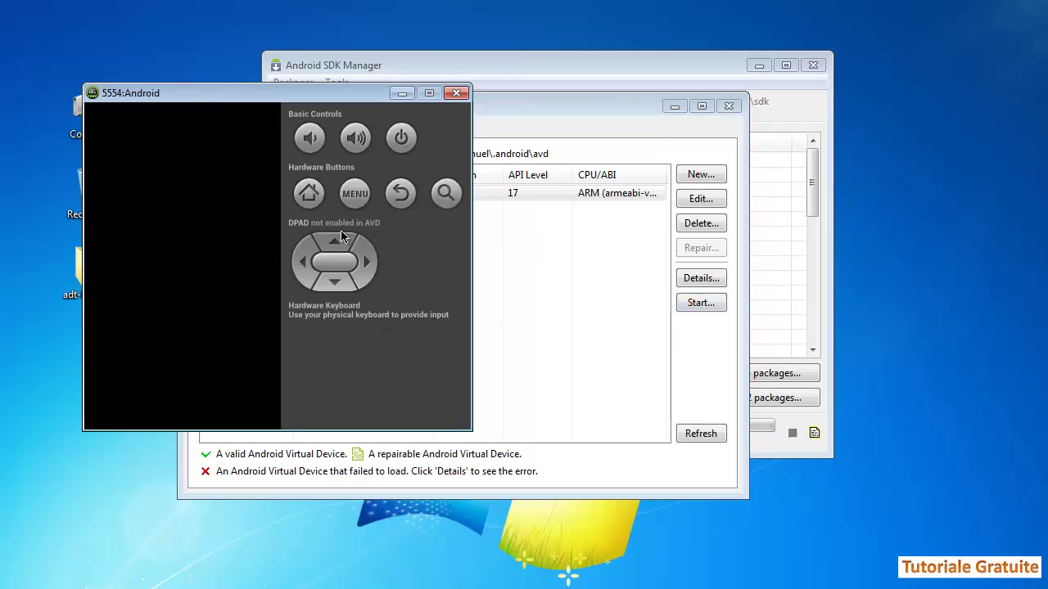
drag(257, 93, 347, 90)
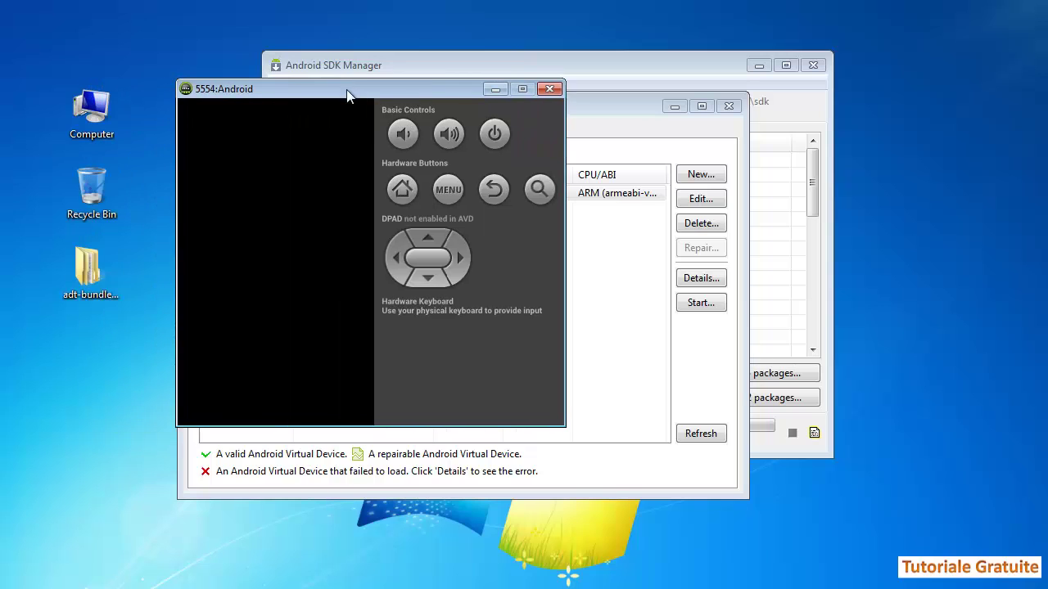
- Arrange the Android Virtual Device Manager and emulator windows so that the emulator is fully visible in front
click(675, 106)
click(753, 76)
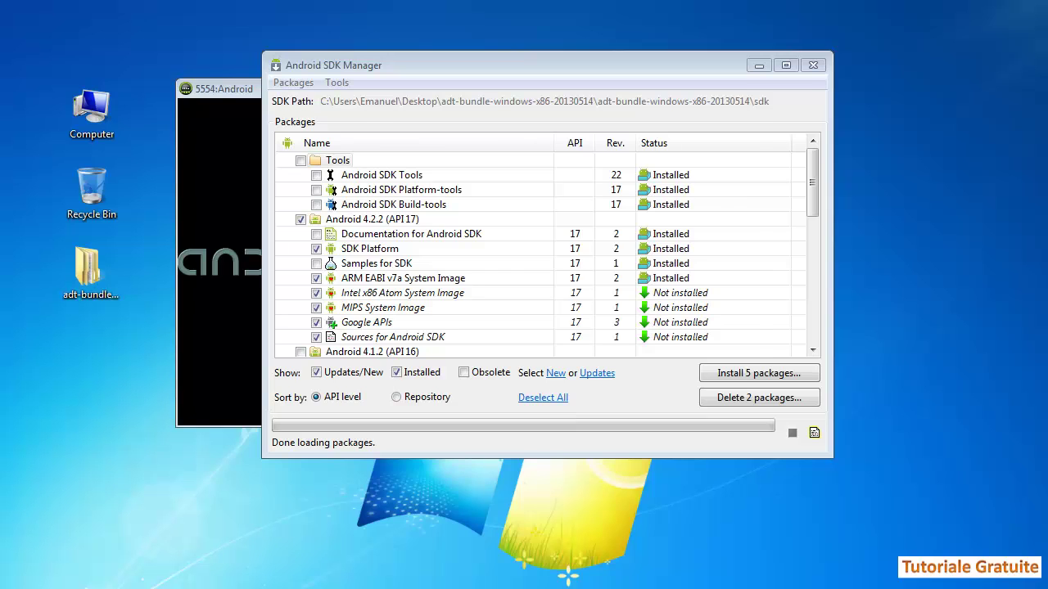
click(306, 585)
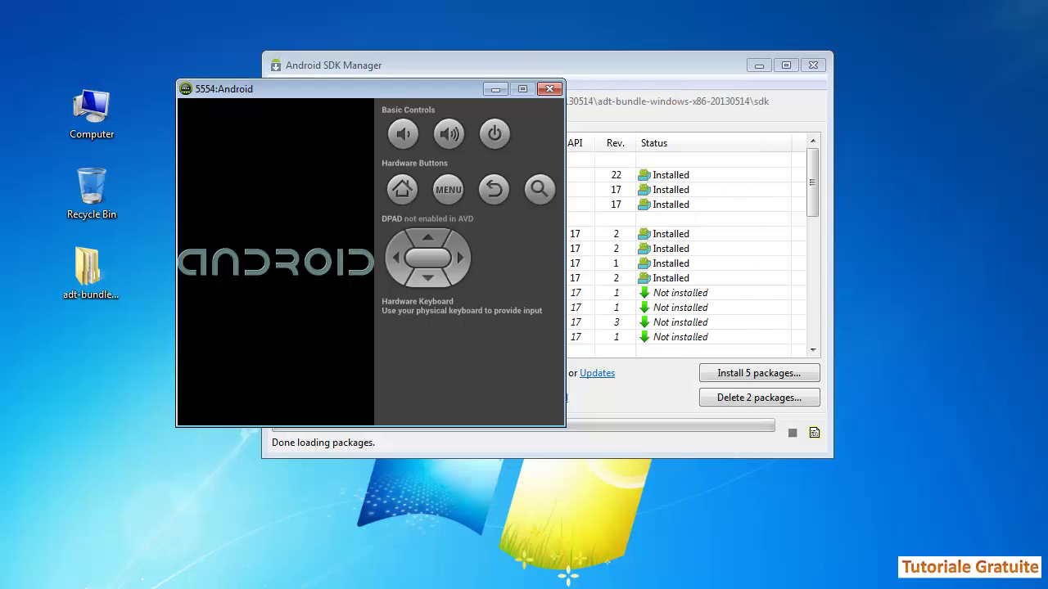
click(306, 586)
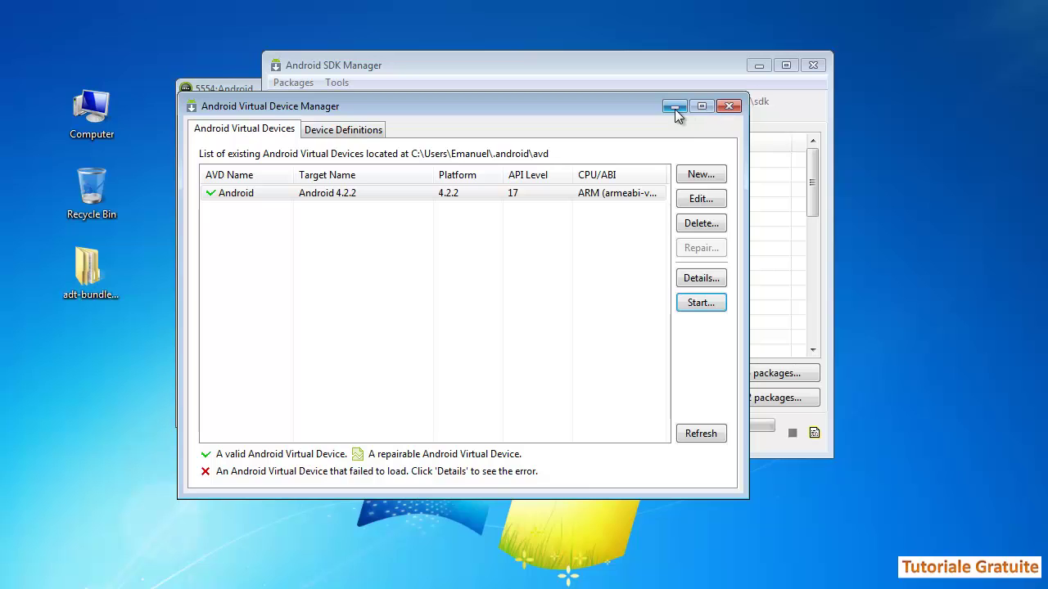
drag(611, 107, 741, 130)
click(245, 89)
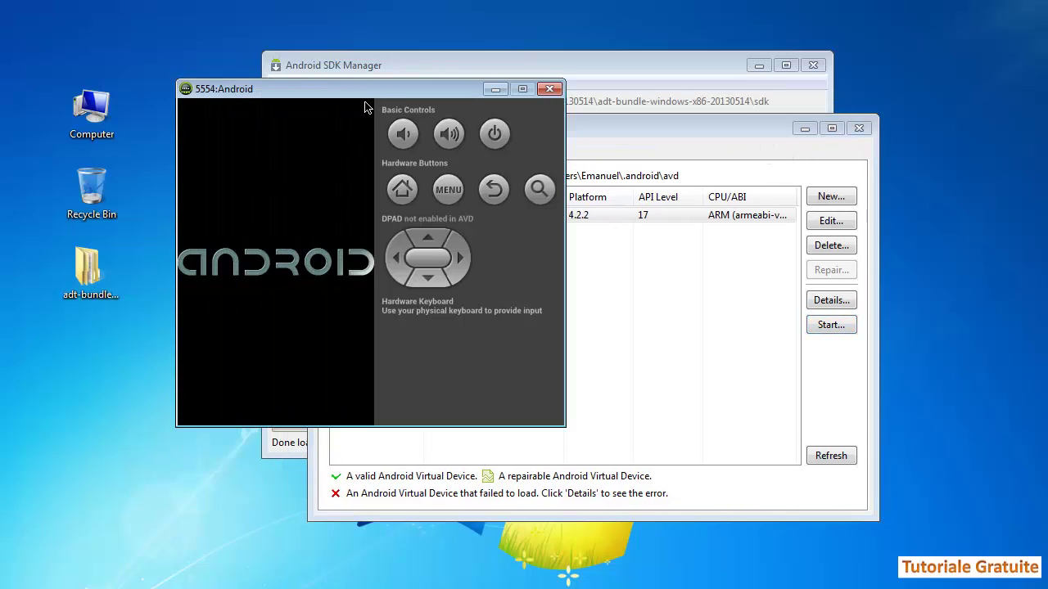
drag(372, 92, 399, 105)
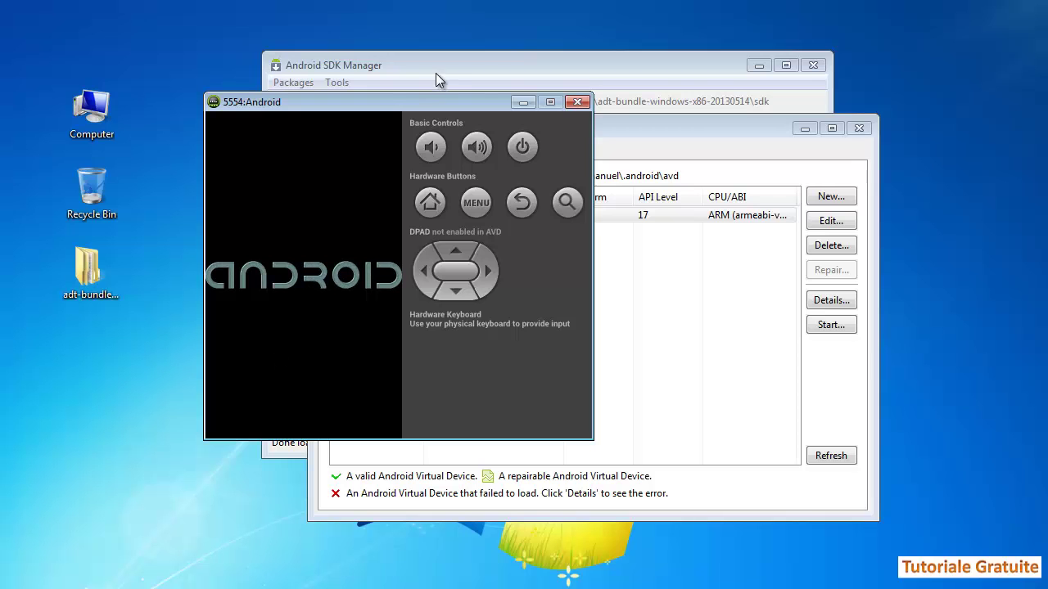
- Close the emulator, the Android Virtual Device Manager and the Android SDK Manager
click(577, 101)
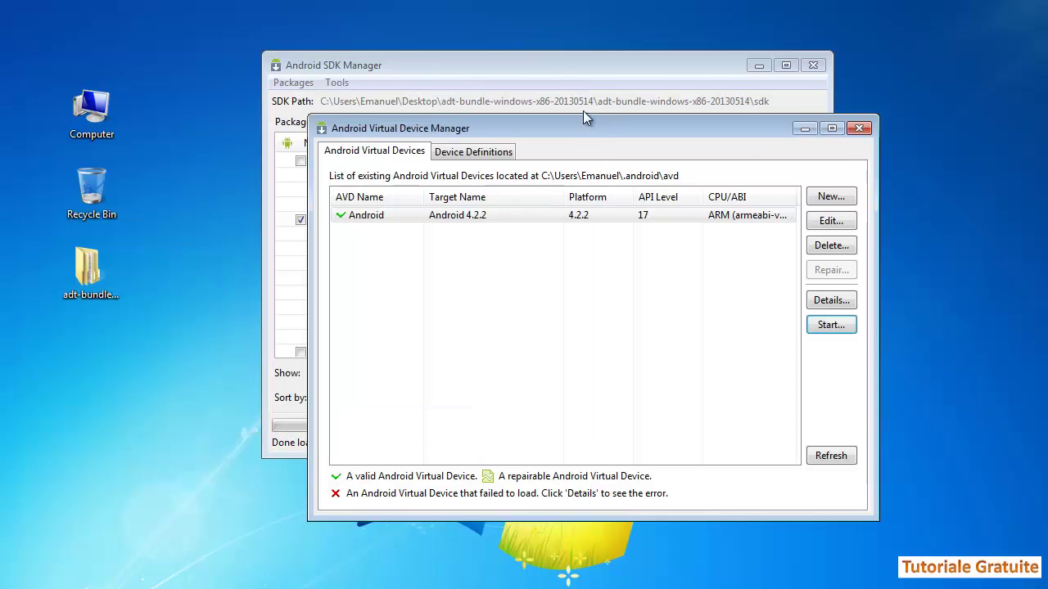
click(857, 129)
click(815, 67)
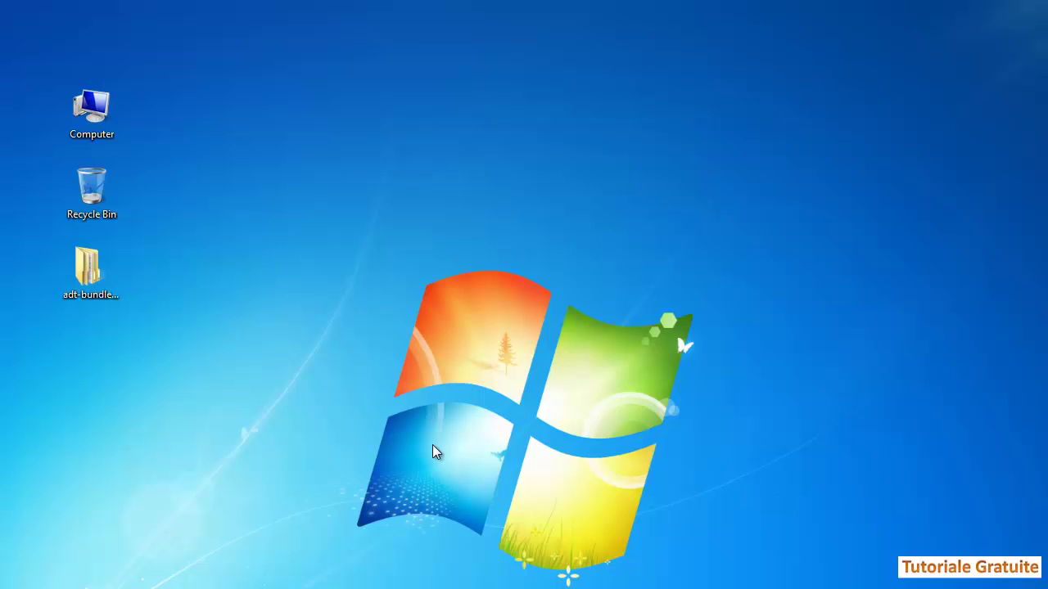